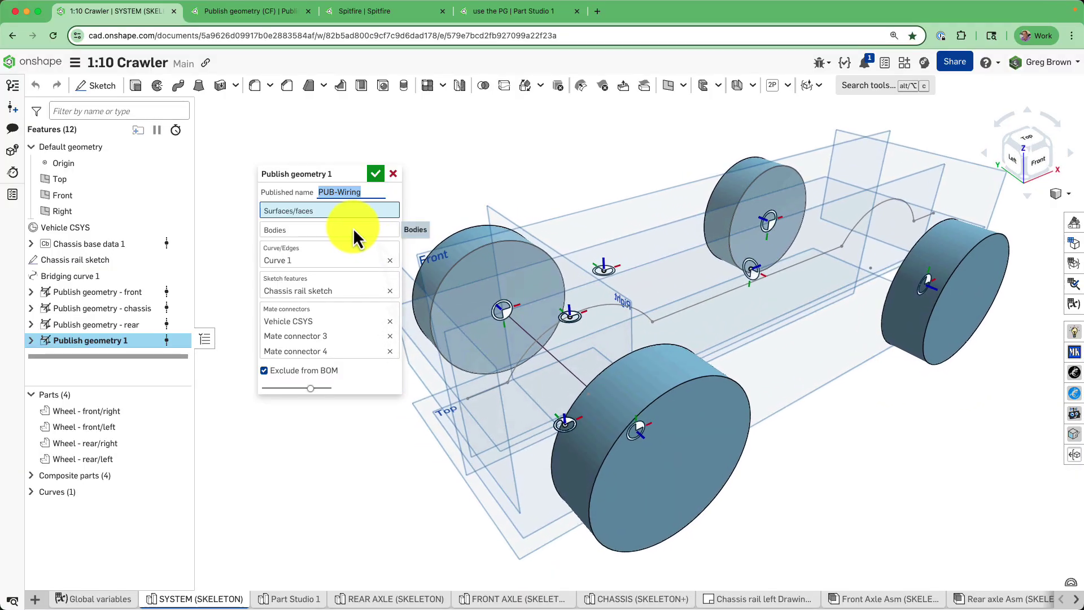
Close the Publish geometry 1 feature without saving changes and read through the four-page Publish Geom info PDF
left_click(394, 174)
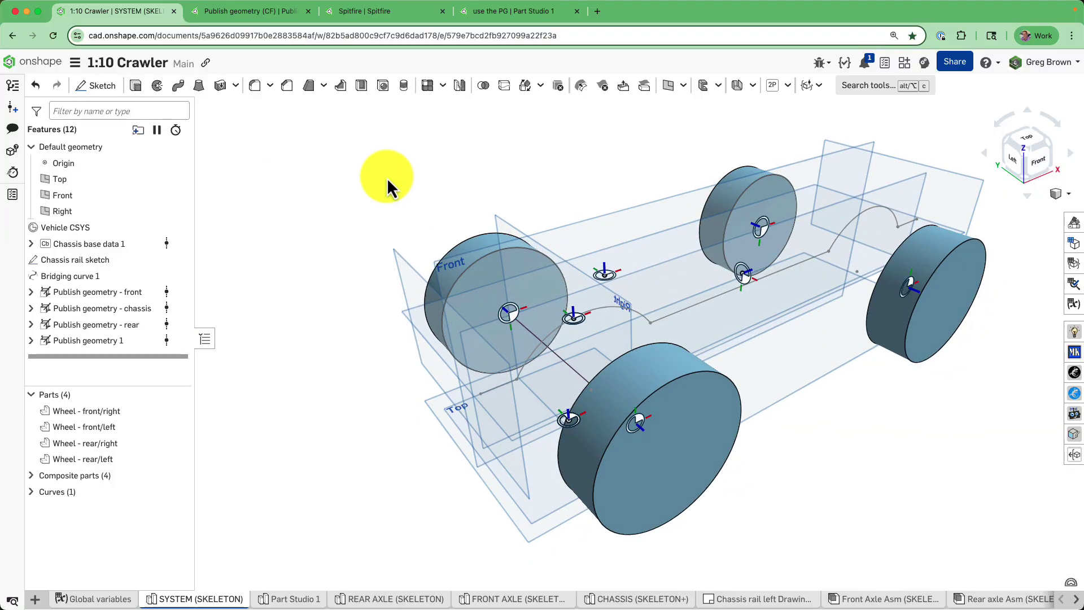
left_click(244, 12)
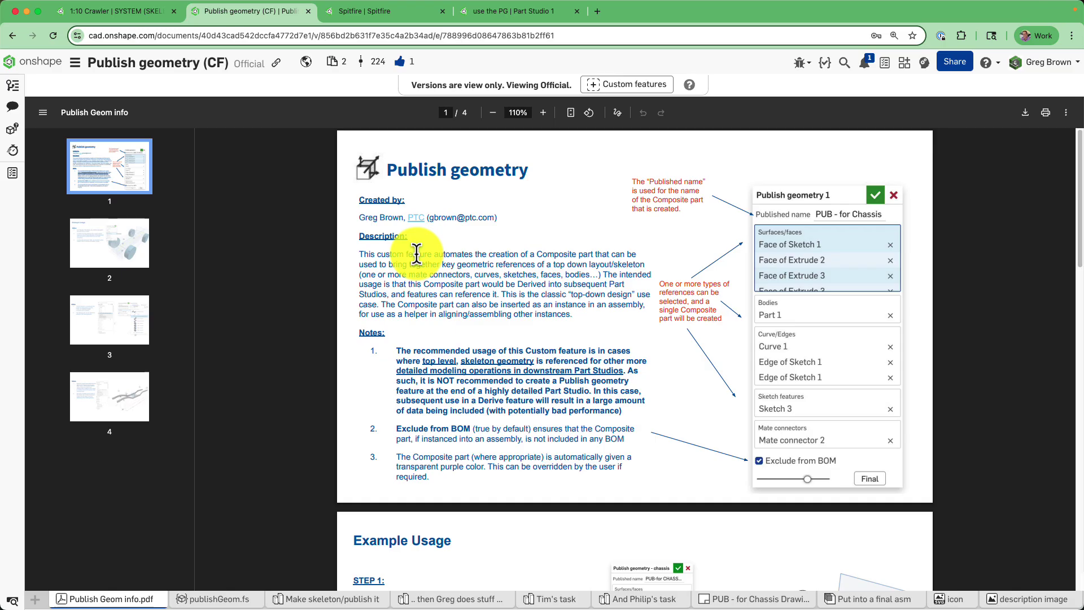
scroll(517, 342, "down", 10)
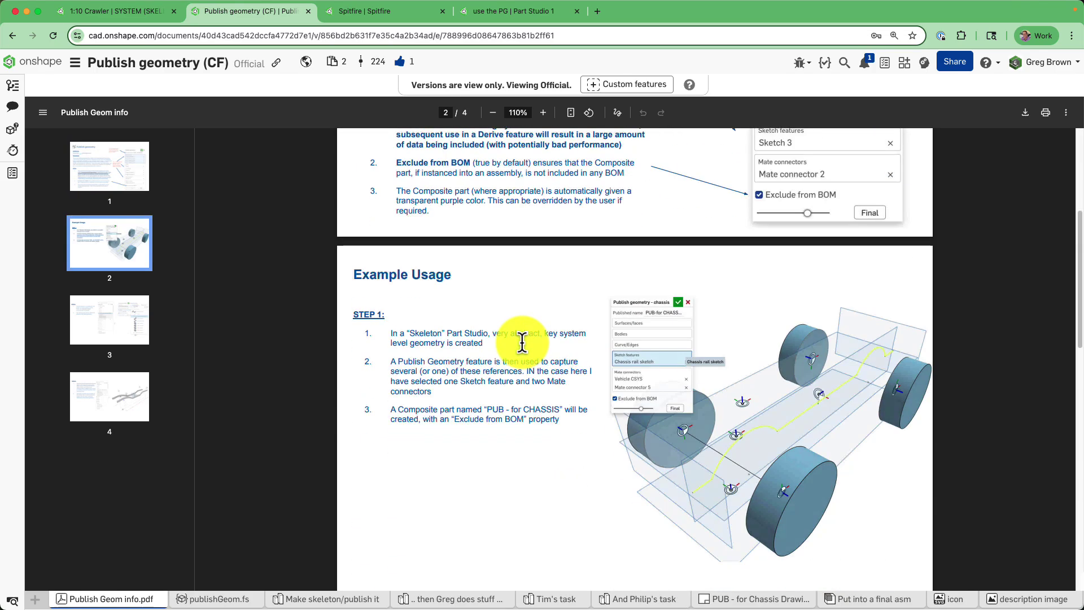
scroll(516, 347, "down", 4)
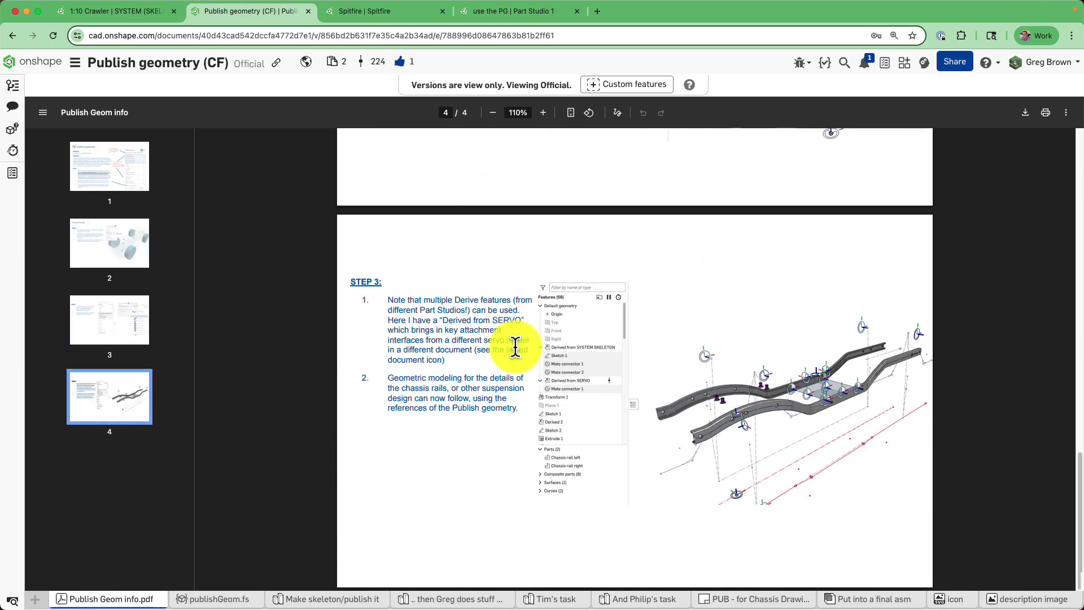
scroll(668, 392, "up", 15)
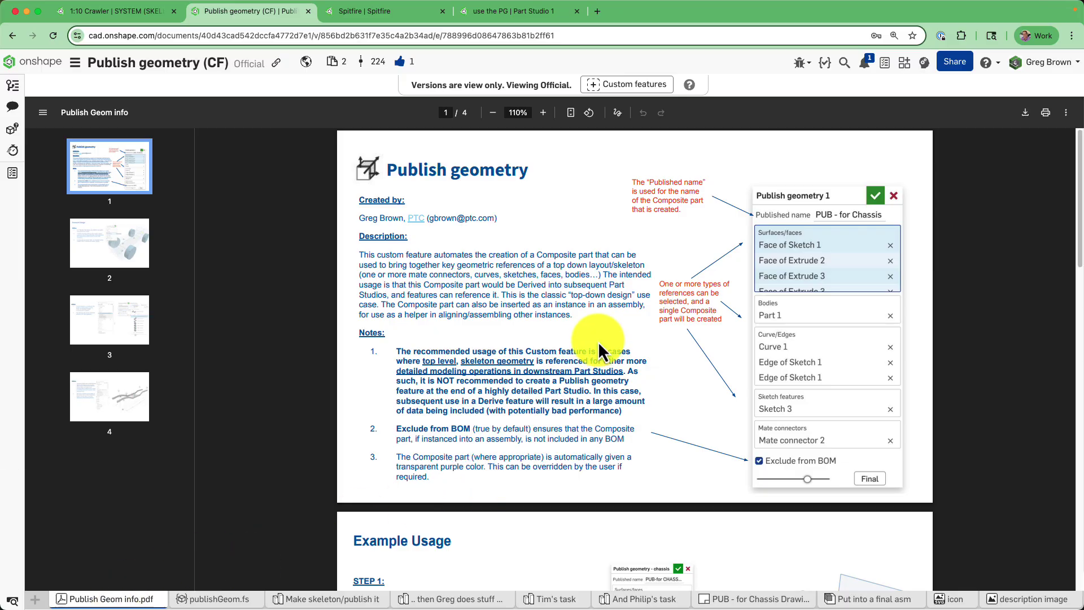
scroll(558, 366, "down", 1)
scroll(558, 366, "down", 14)
scroll(549, 421, "up", 15)
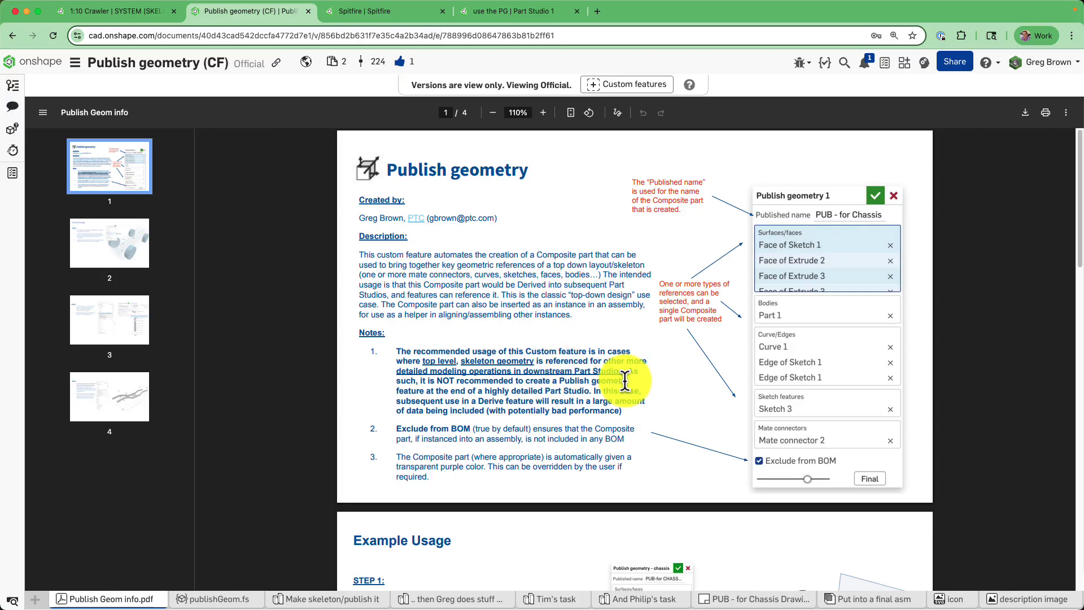
scroll(625, 381, "down", 5)
scroll(556, 358, "down", 5)
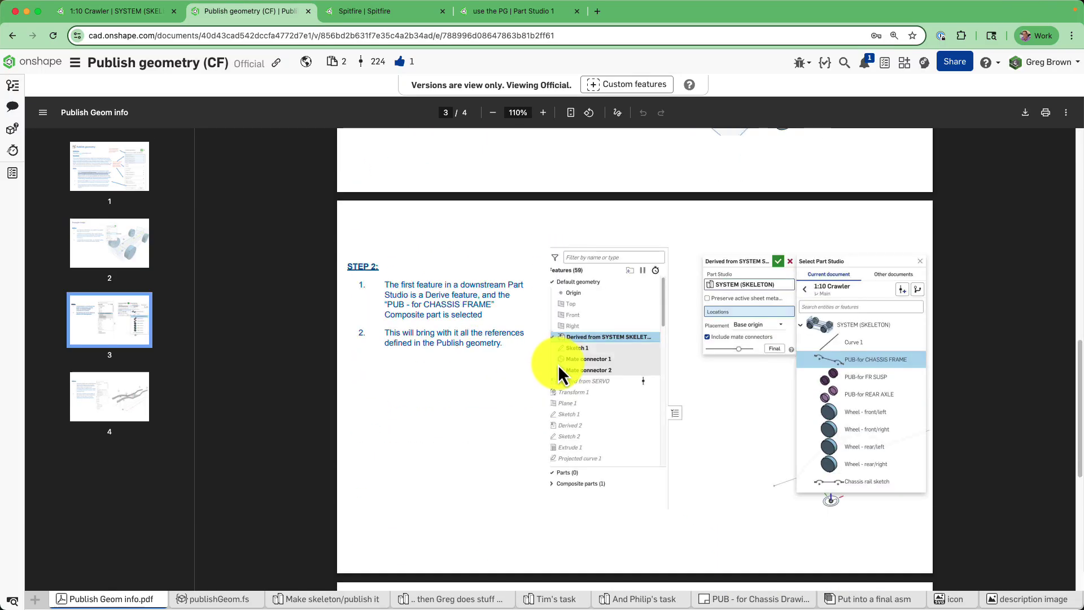
scroll(561, 396, "up", 10)
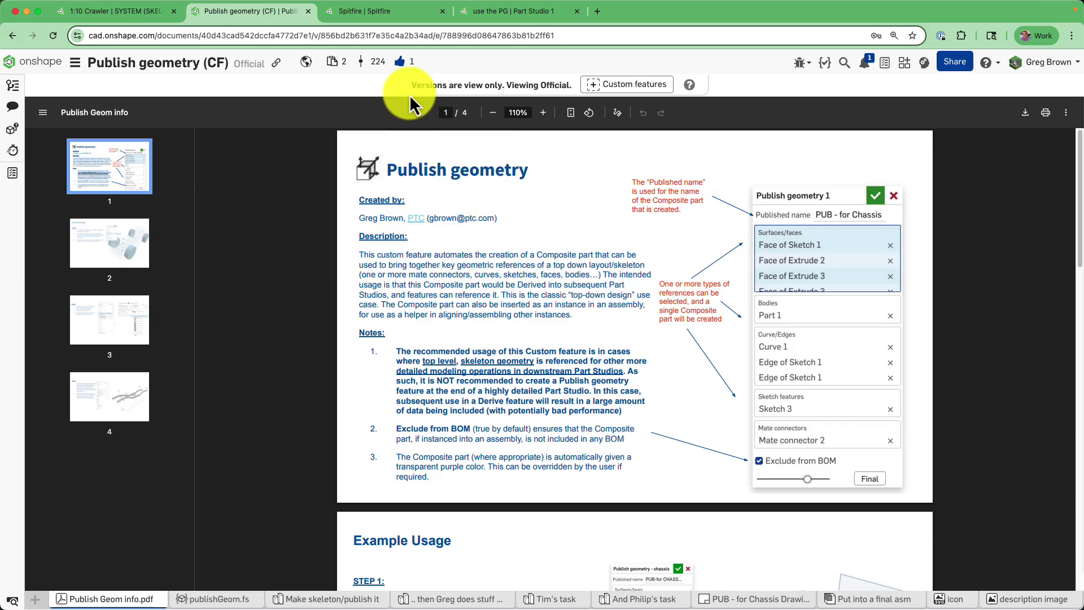
Switch to the Spitfire assembly and examine the firewall, fuselage skin and tail up close
left_click(400, 14)
right_click_drag(628, 268, 528, 282)
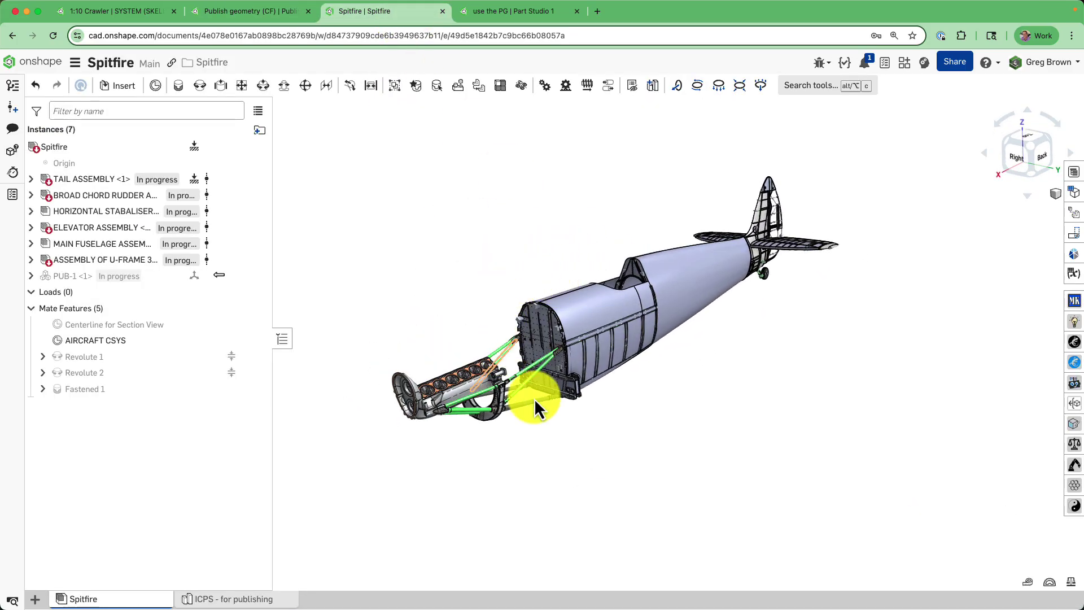
scroll(565, 345, "up", 10)
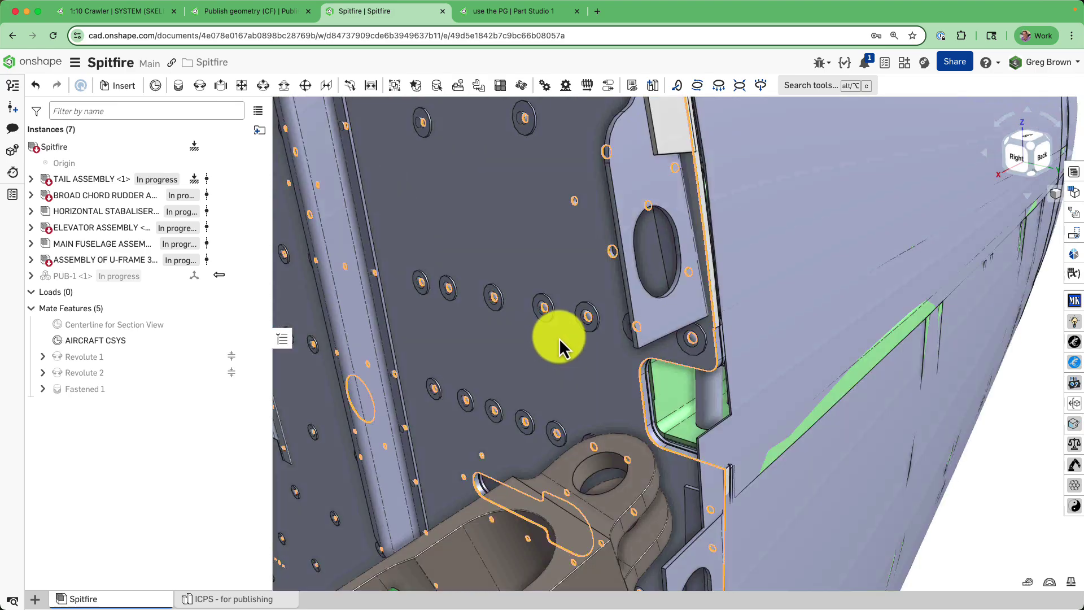
scroll(557, 337, "down", 5)
right_click_drag(625, 325, 732, 334)
scroll(761, 335, "down", 3)
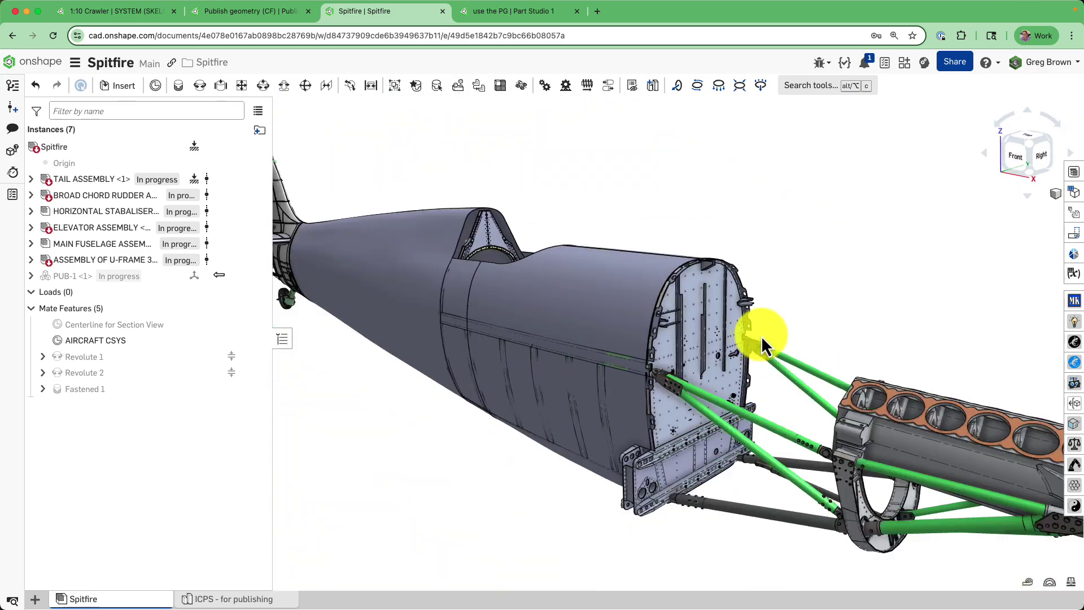
scroll(670, 487, "up", 5)
scroll(732, 450, "down", 7)
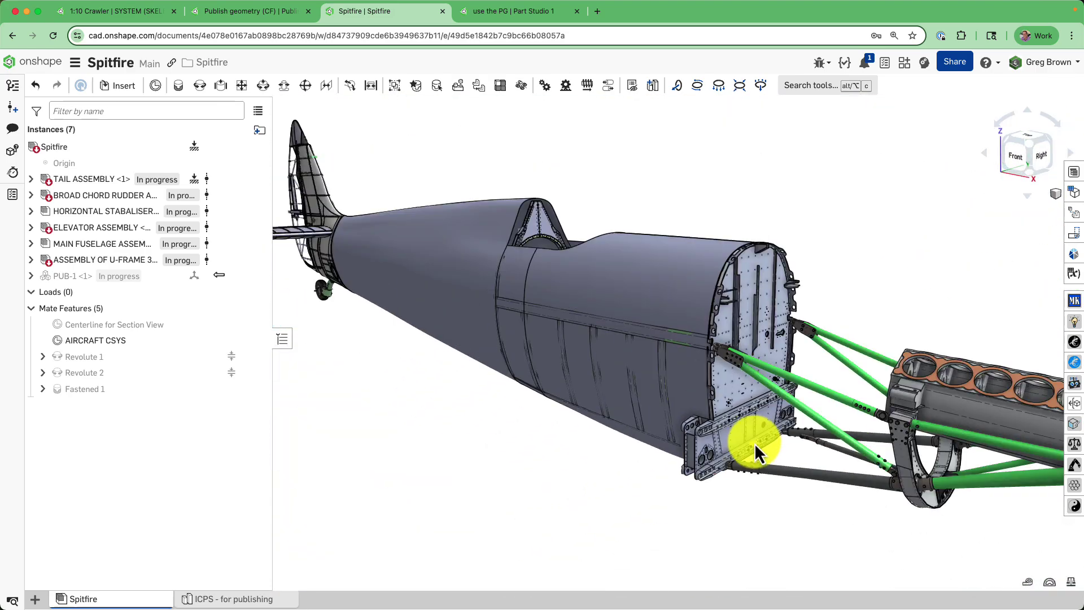
scroll(286, 201, "up", 2)
scroll(286, 201, "up", 2)
right_click_drag(375, 238, 435, 260)
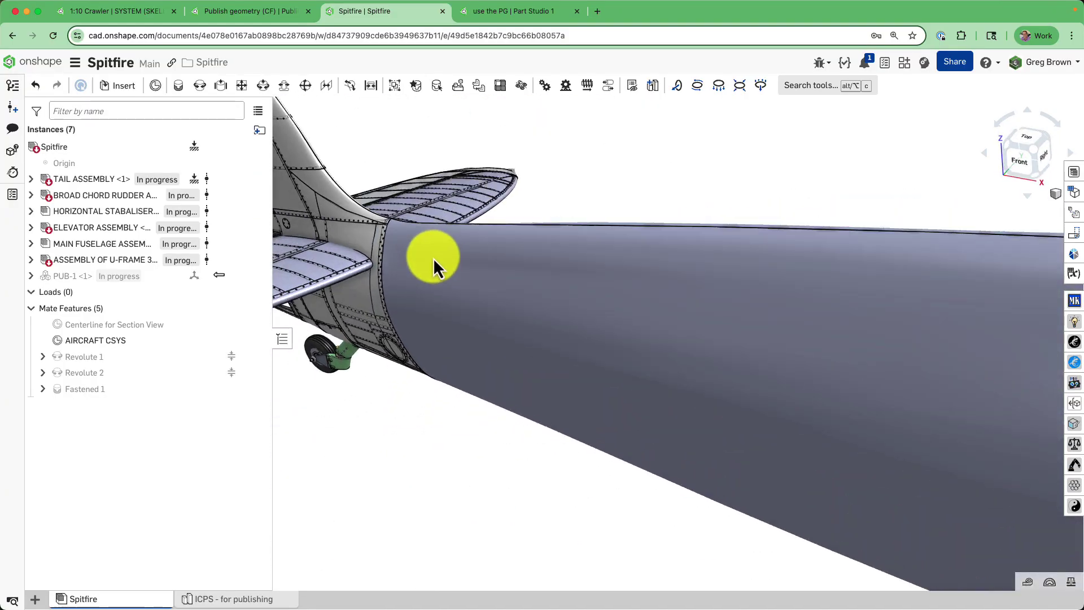
scroll(436, 260, "down", 5)
Check the Spitfire assembly's instance and graphics performance figures, ending with the performance information closed
left_click(26, 152)
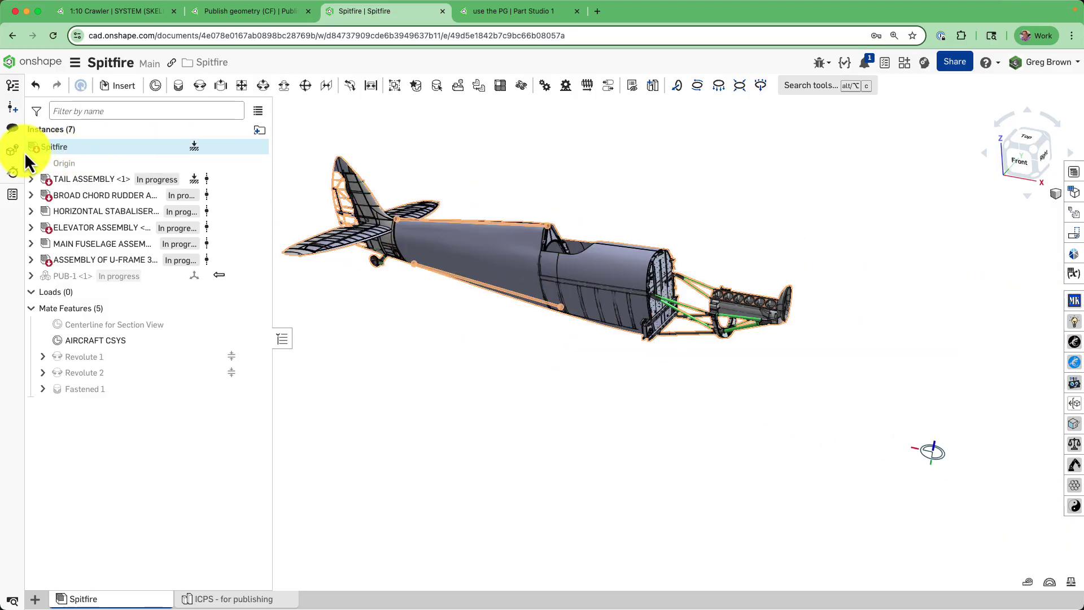
left_click(12, 172)
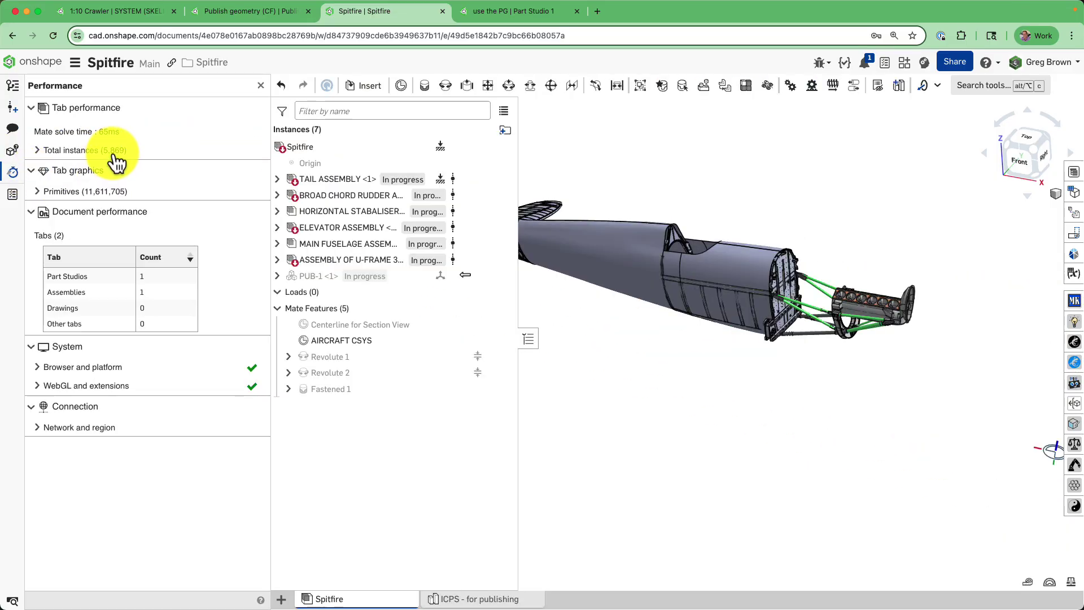
scroll(838, 297, "up", 10)
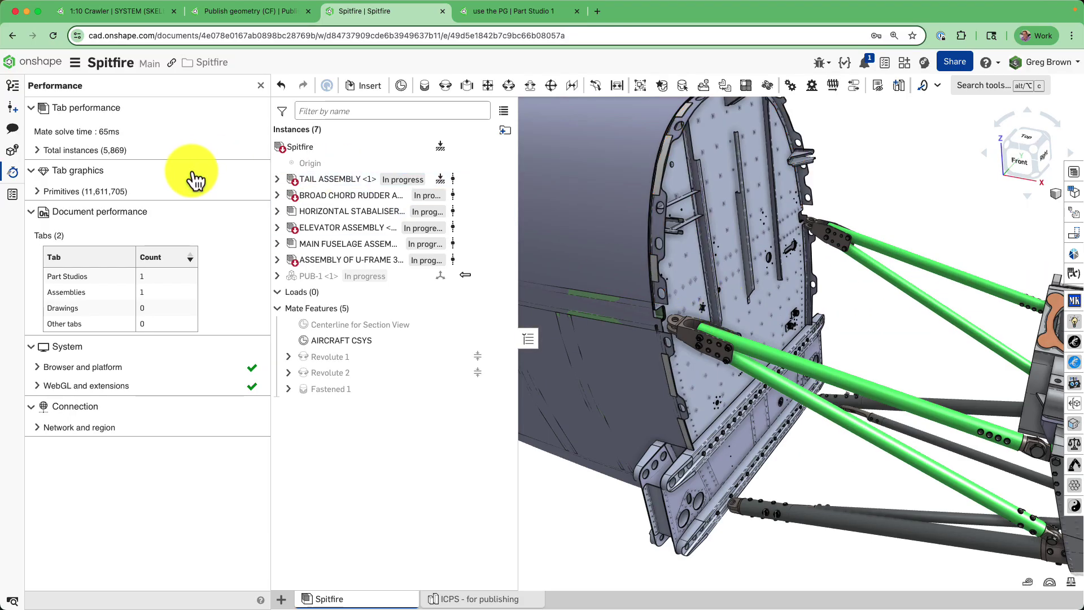
left_click(262, 88)
scroll(737, 354, "down", 10)
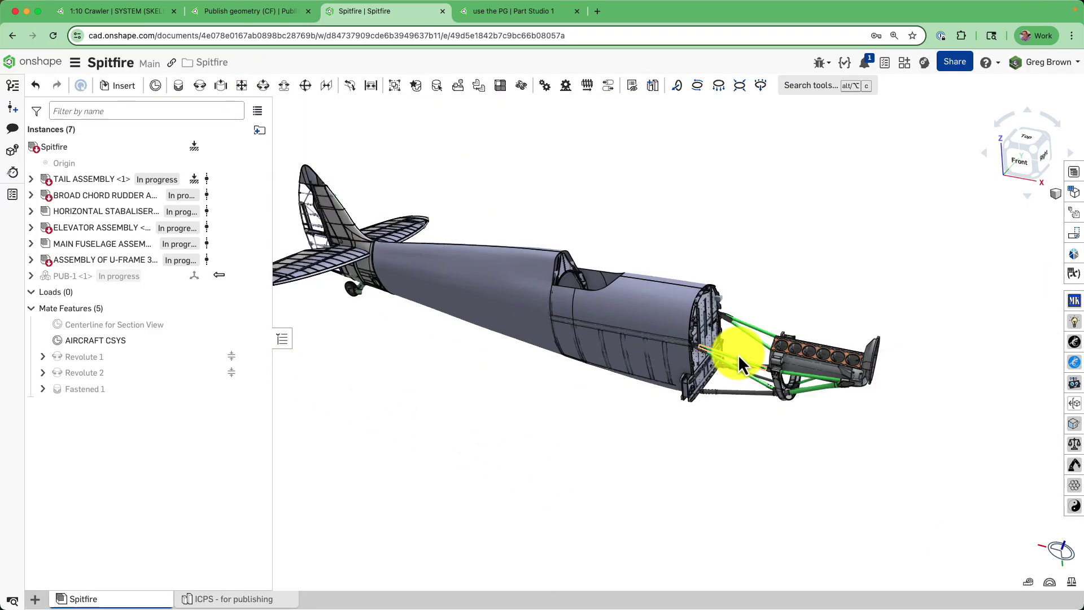
Examine how the engine frame, firewall, main fuselage and tail assemblies sit relative to each other in the Spitfire
right_click_drag(432, 314, 534, 266)
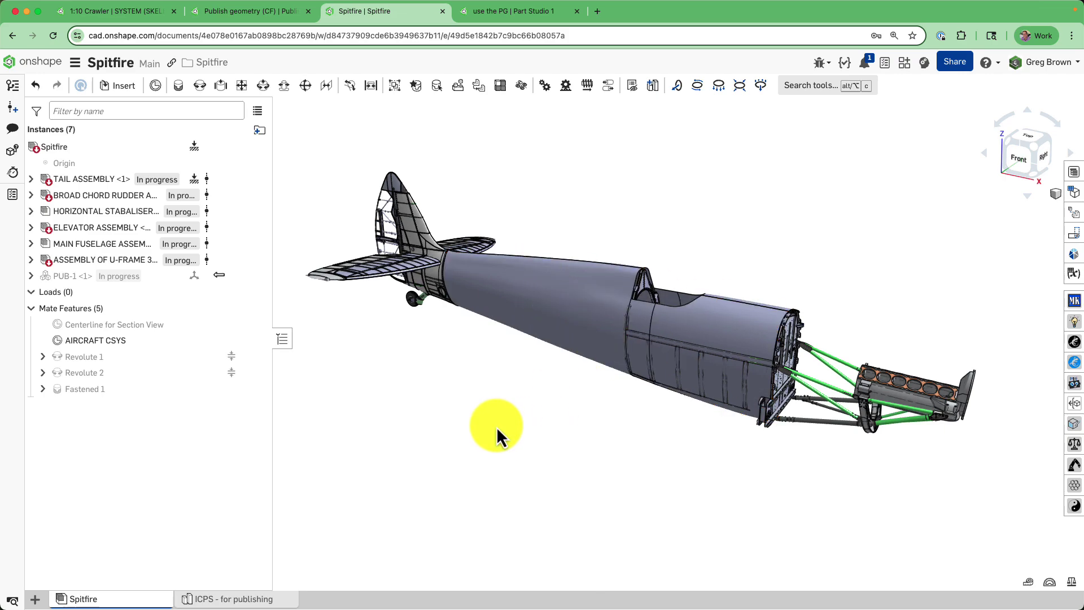
right_click_drag(633, 429, 733, 446)
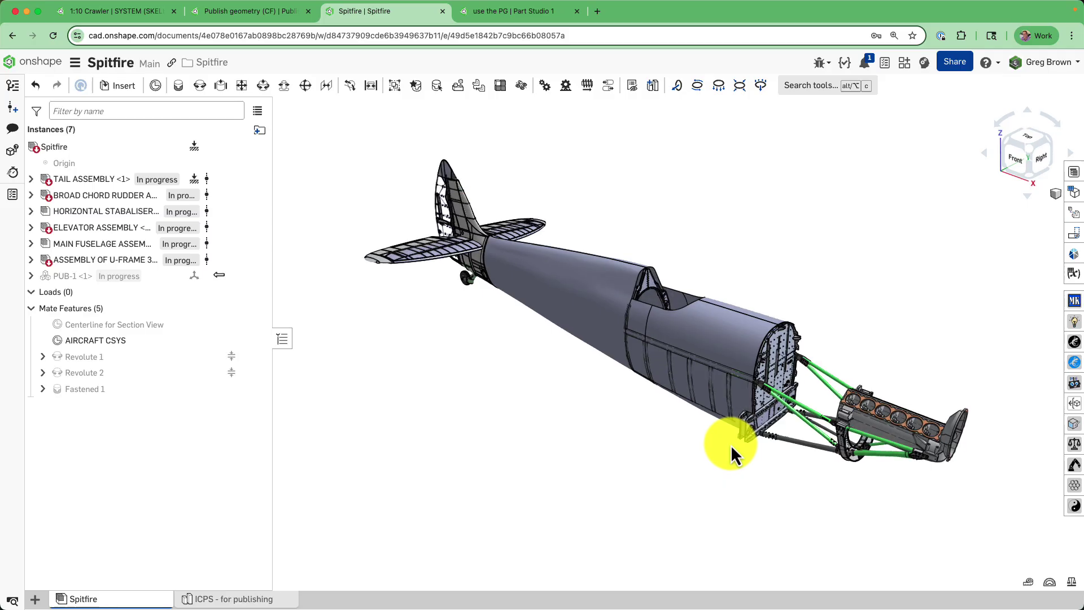
mouse_move(723, 433)
right_mouse_down()
mouse_move(731, 425)
mouse_move(704, 407)
mouse_move(701, 427)
mouse_move(686, 417)
mouse_move(716, 428)
right_mouse_up()
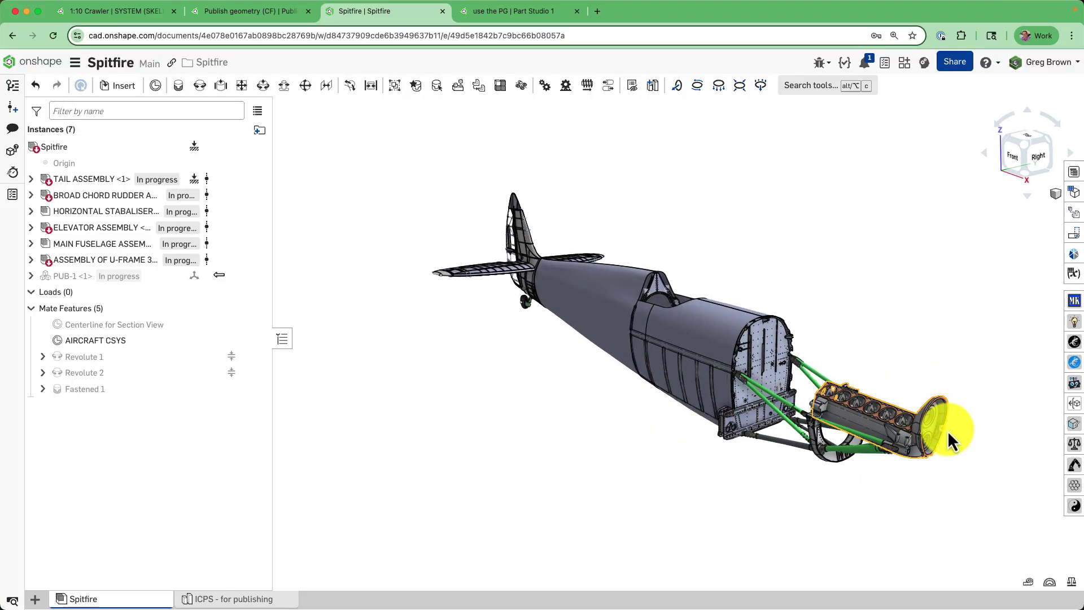
scroll(953, 432, "up", 3)
scroll(945, 438, "down", 2)
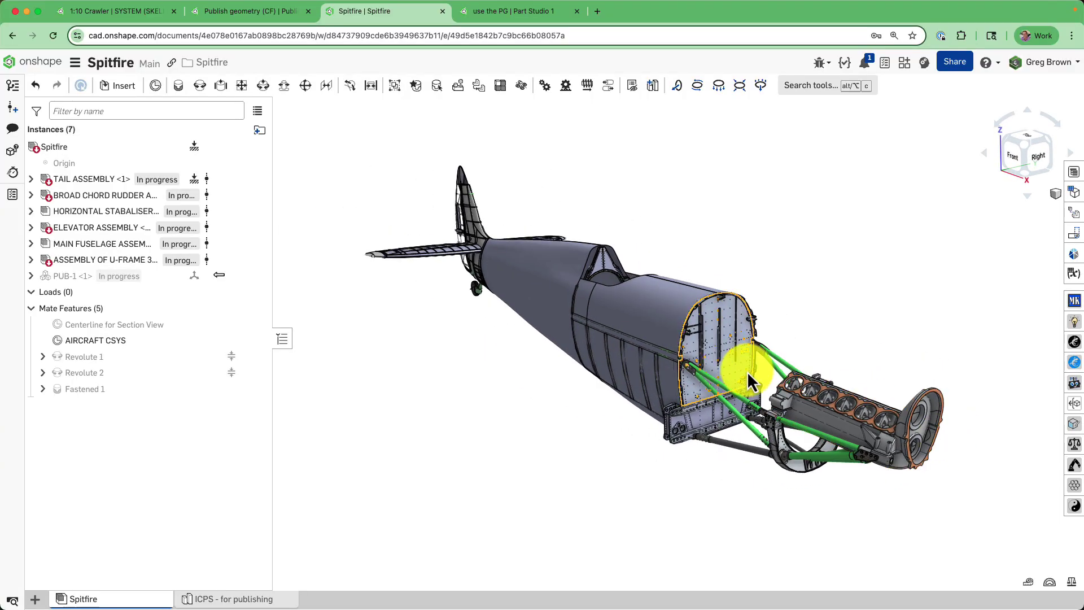
scroll(746, 370, "up", 4)
right_click_drag(746, 370, 738, 367)
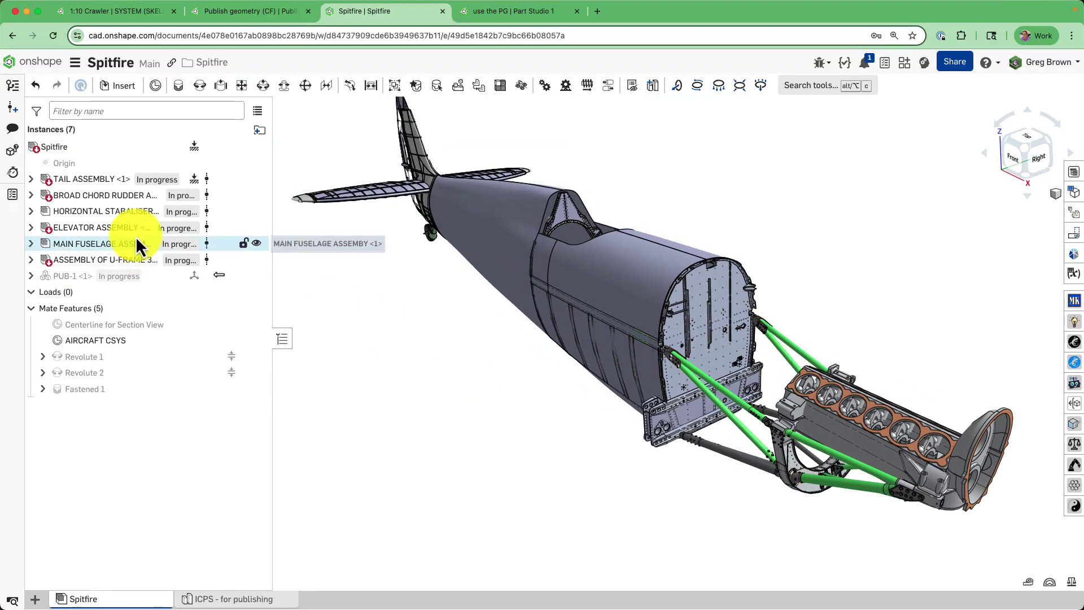
mouse_move(208, 223)
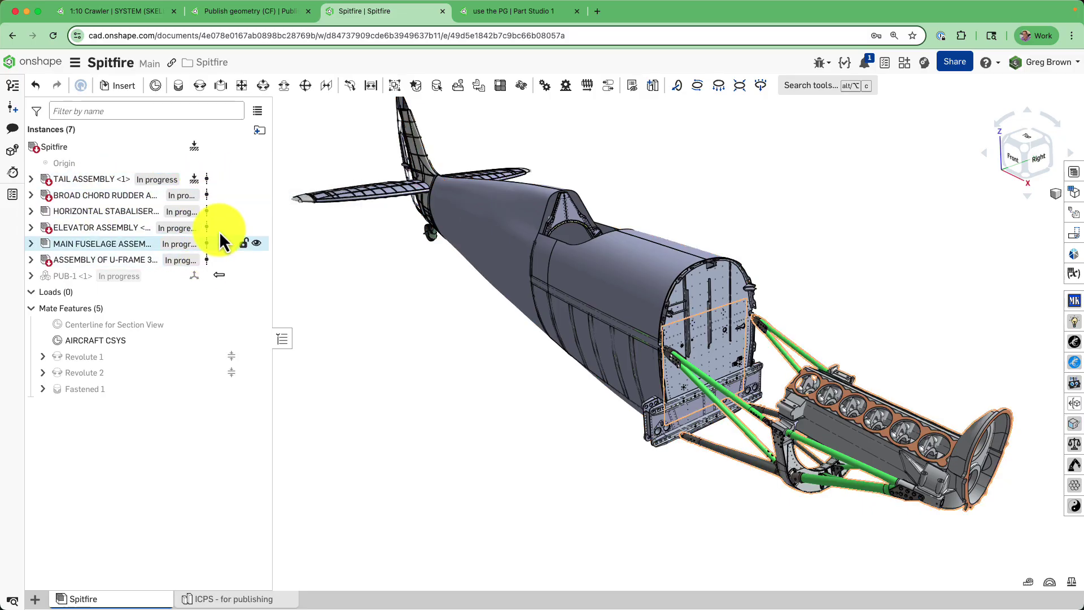
scroll(487, 388, "down", 3)
scroll(344, 340, "down", 2)
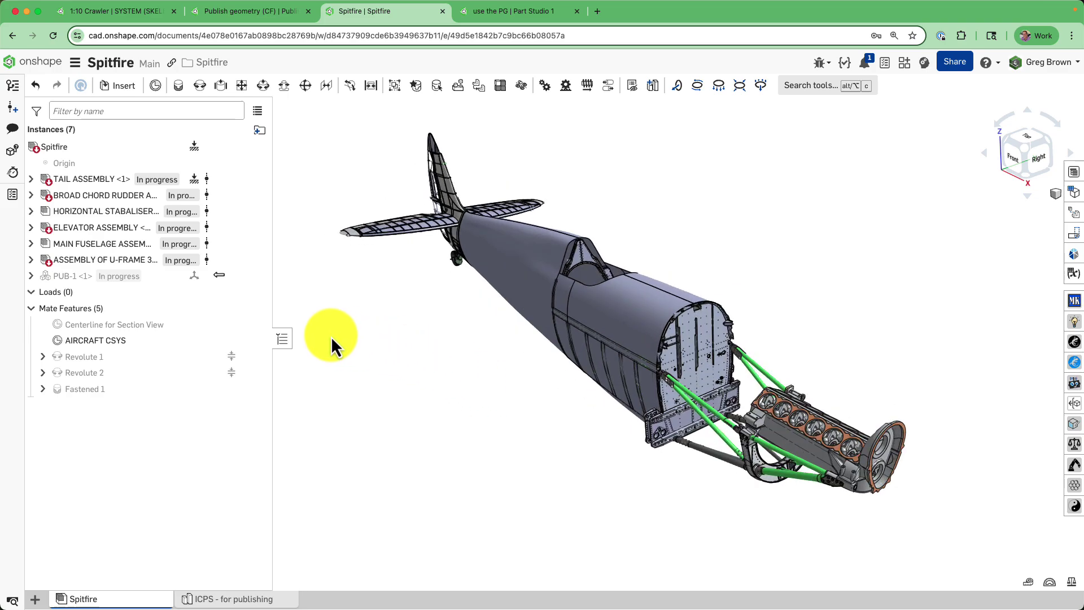
right_click_drag(458, 345, 507, 320)
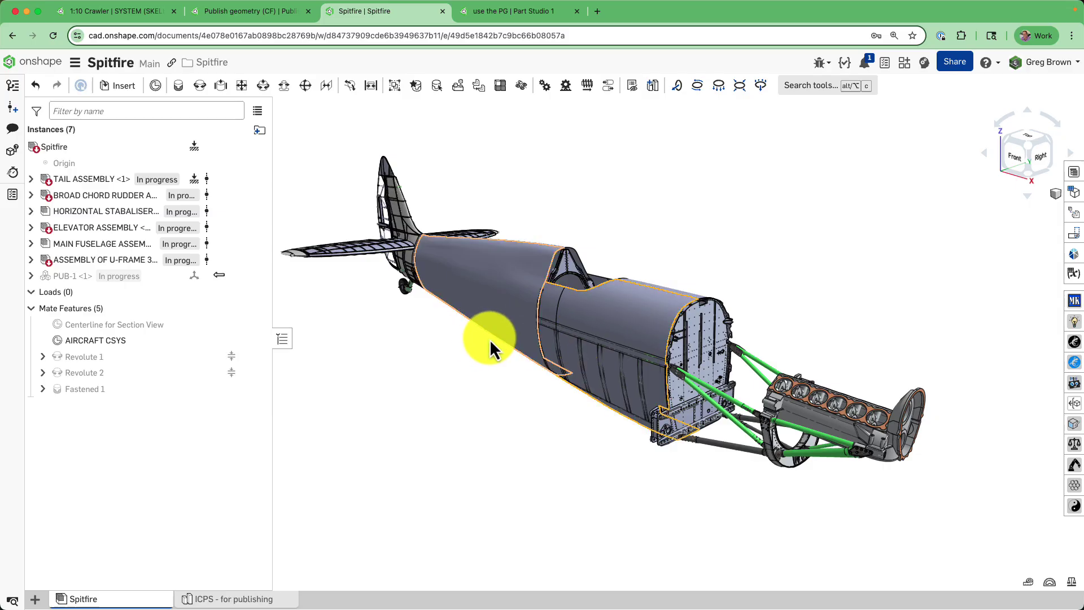
right_click_drag(633, 334, 588, 323)
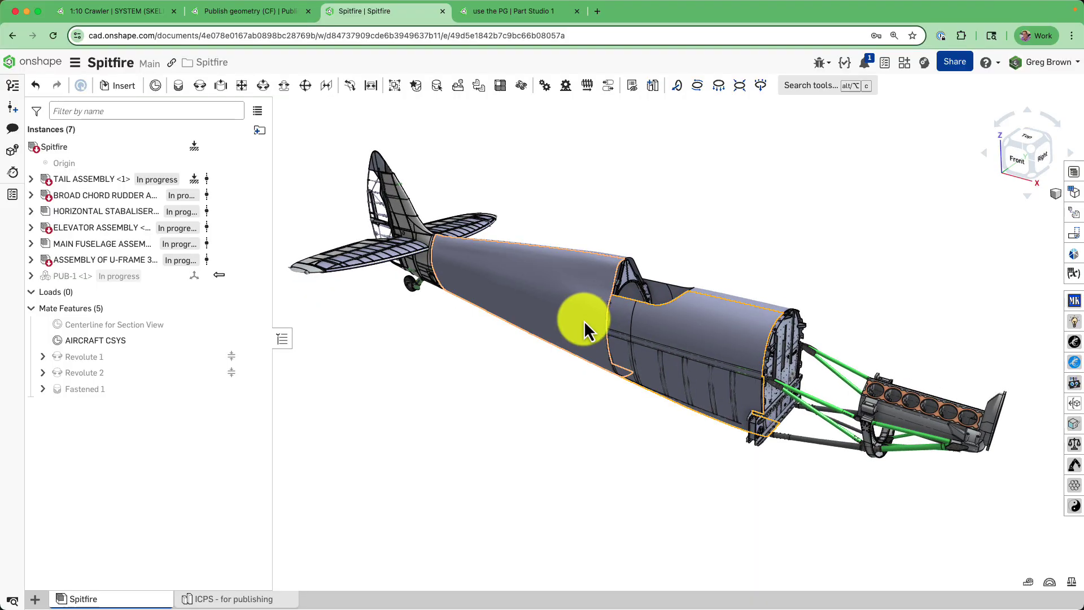
Apply the saved "For ICPS - REAR FUSEL..." display state to the Spitfire assembly
left_click(633, 87)
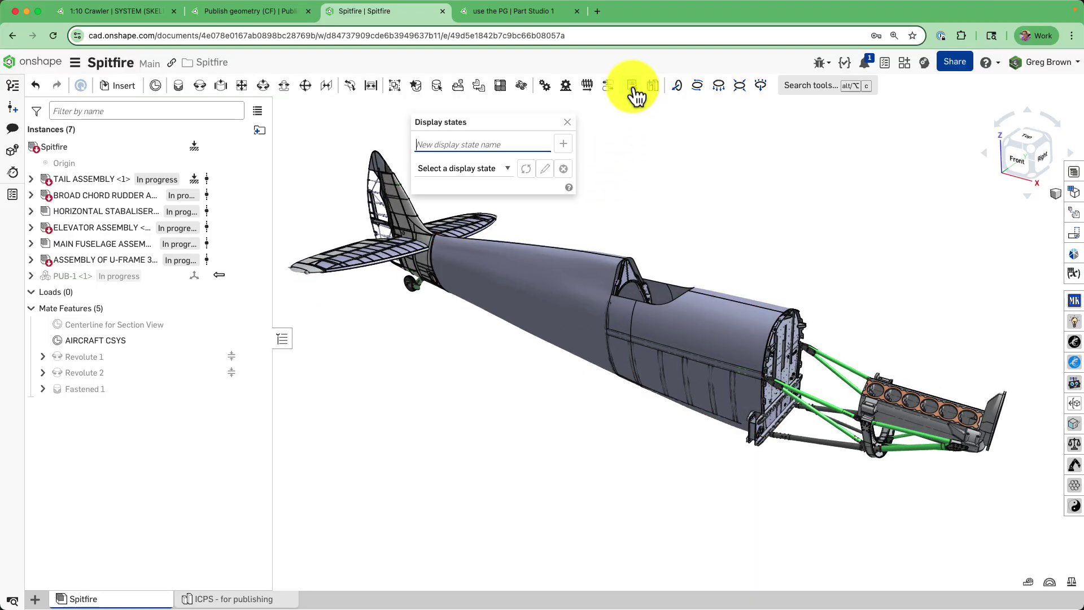
left_click(509, 172)
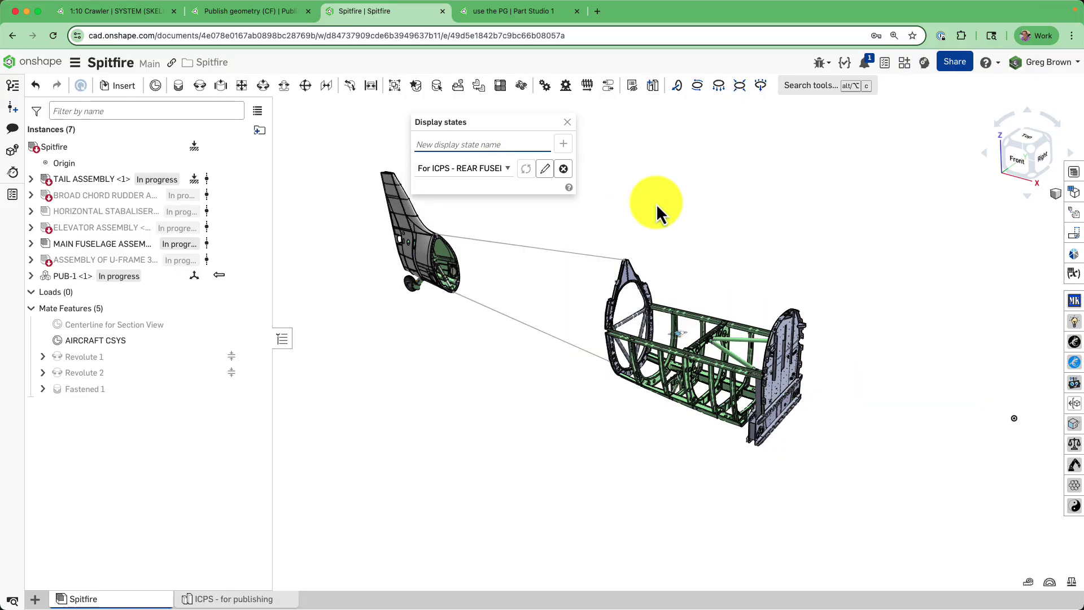
right_click_drag(697, 295, 586, 295)
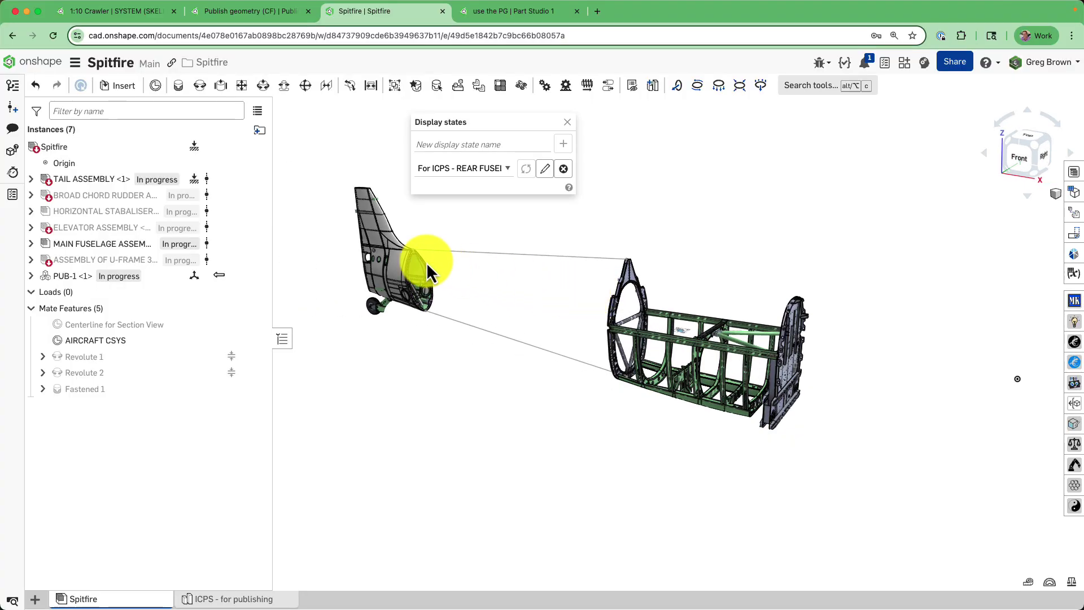
scroll(390, 259, "up", 1)
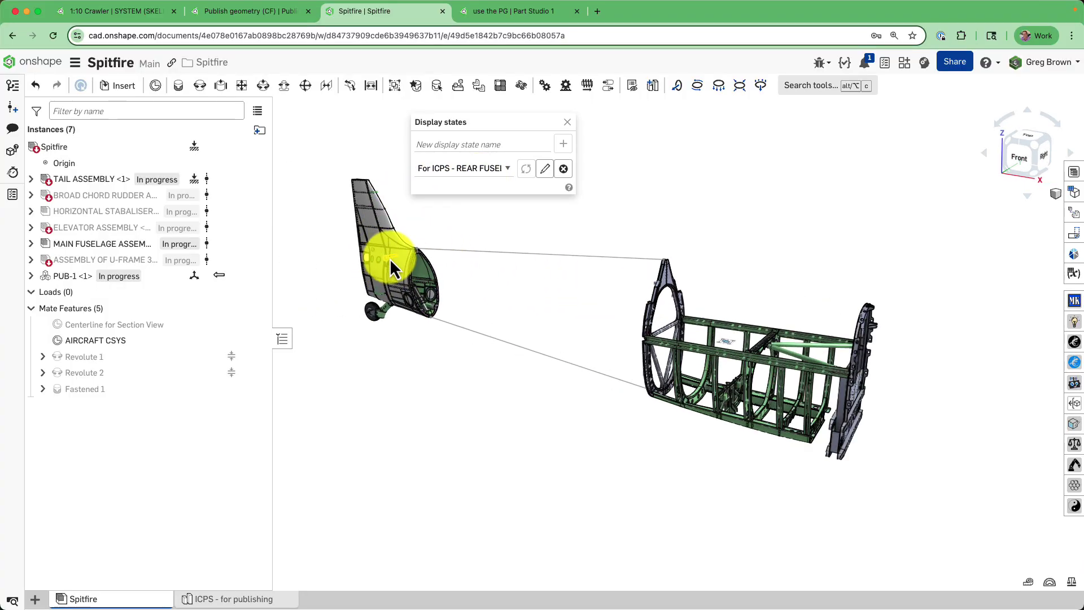
scroll(396, 256, "up", 2)
Hide the PUB-1 instance and update the active rear fuselage display state with this visibility
left_click(256, 275)
mouse_move(542, 291)
right_mouse_down()
mouse_move(610, 289)
mouse_move(558, 299)
right_mouse_up()
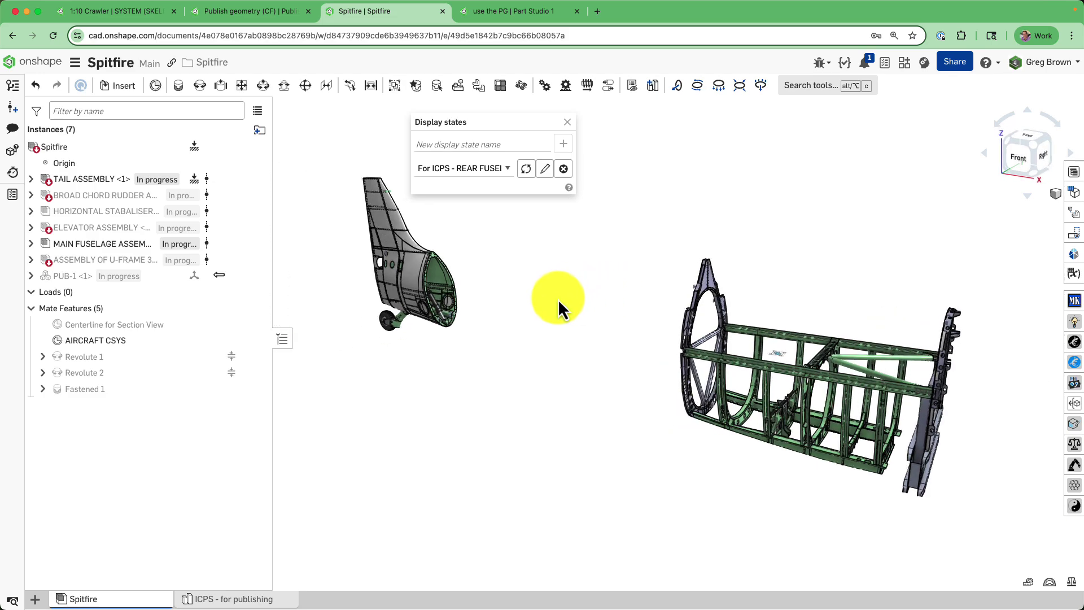
left_click(525, 168)
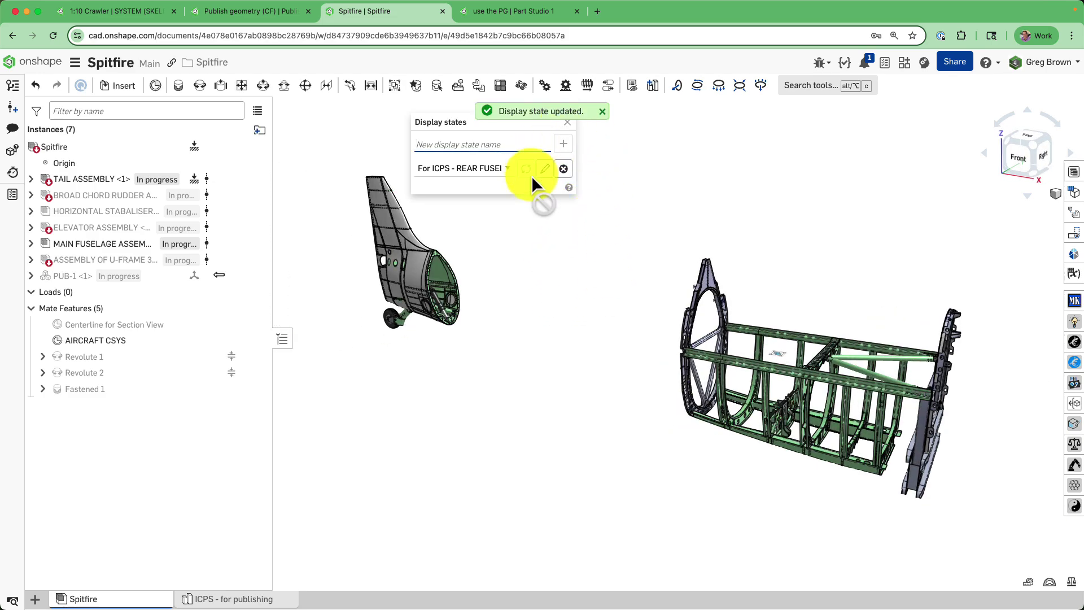
Examine where the origin and the AIRCRAFT CSYS mate connector sit relative to the tail and main fuselage assemblies
right_click_drag(827, 363, 923, 496)
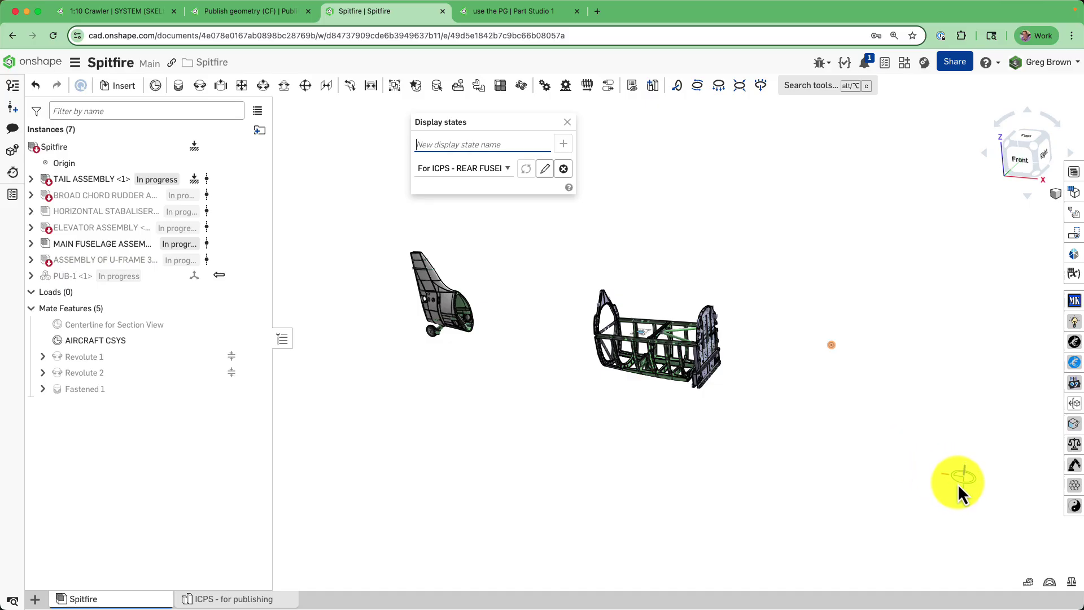
right_click_drag(958, 483, 960, 469)
right_click_drag(903, 378, 960, 506)
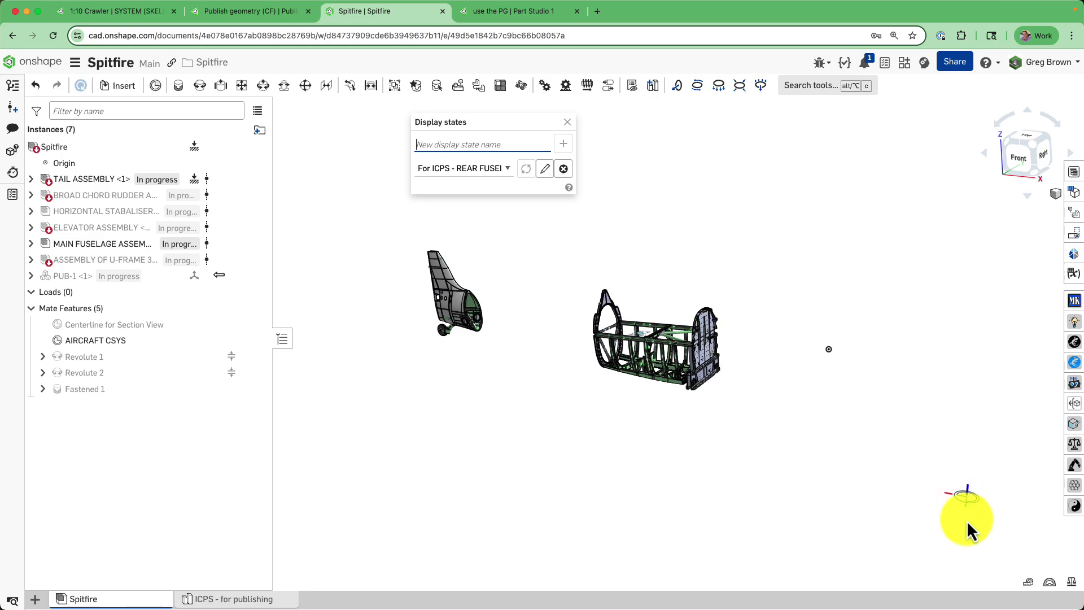
key("shift+1")
right_click_drag(977, 483, 944, 459)
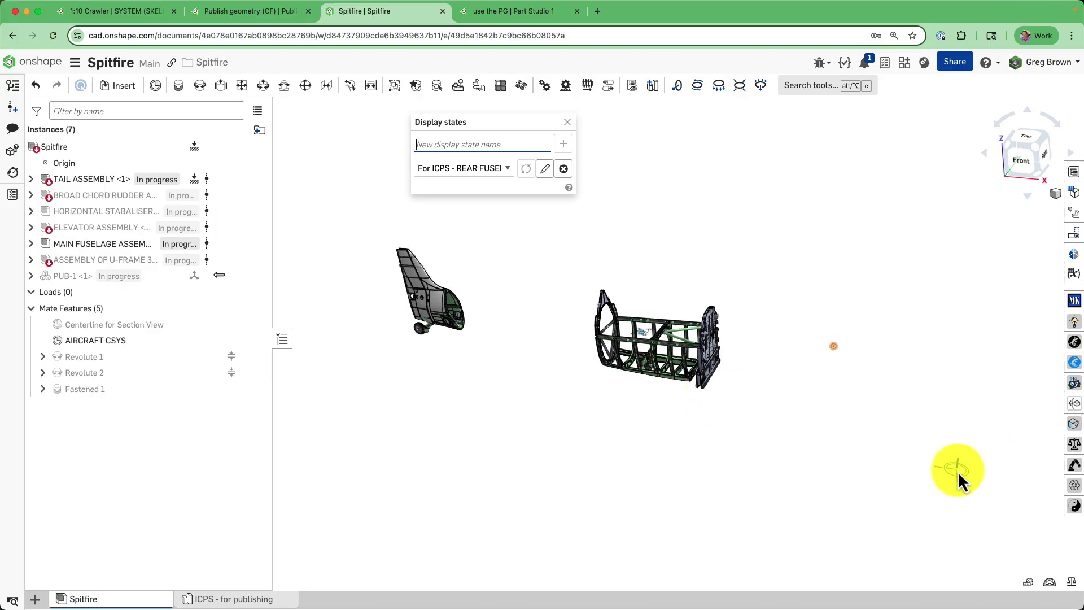
Create a Part Studio in the context of the Spitfire assembly, using the assembly's Origin as its origin
left_click(567, 125)
right_click_drag(629, 279, 550, 307)
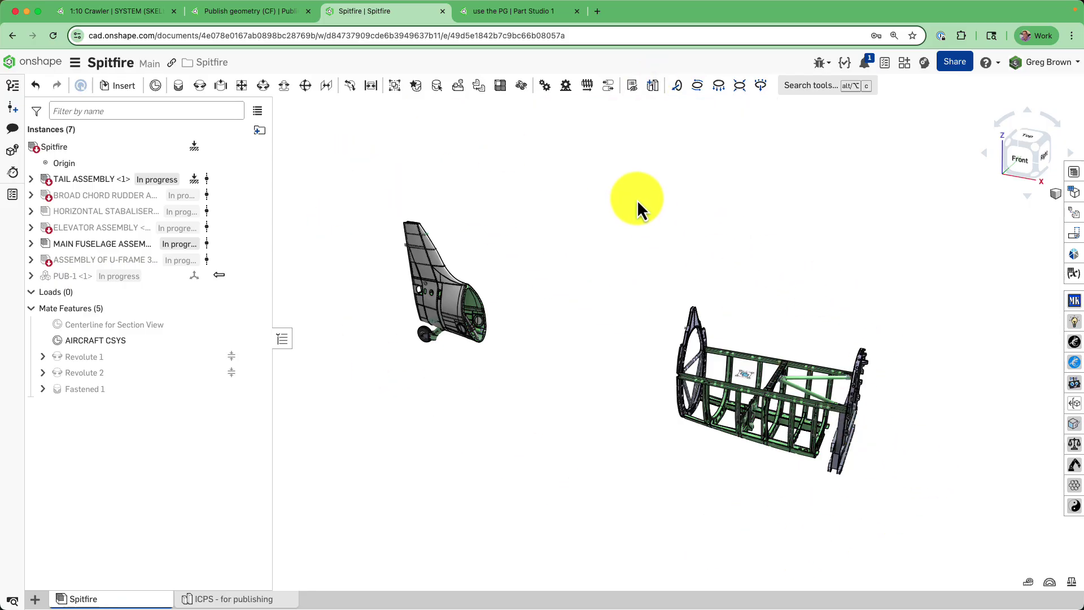
left_click(653, 85)
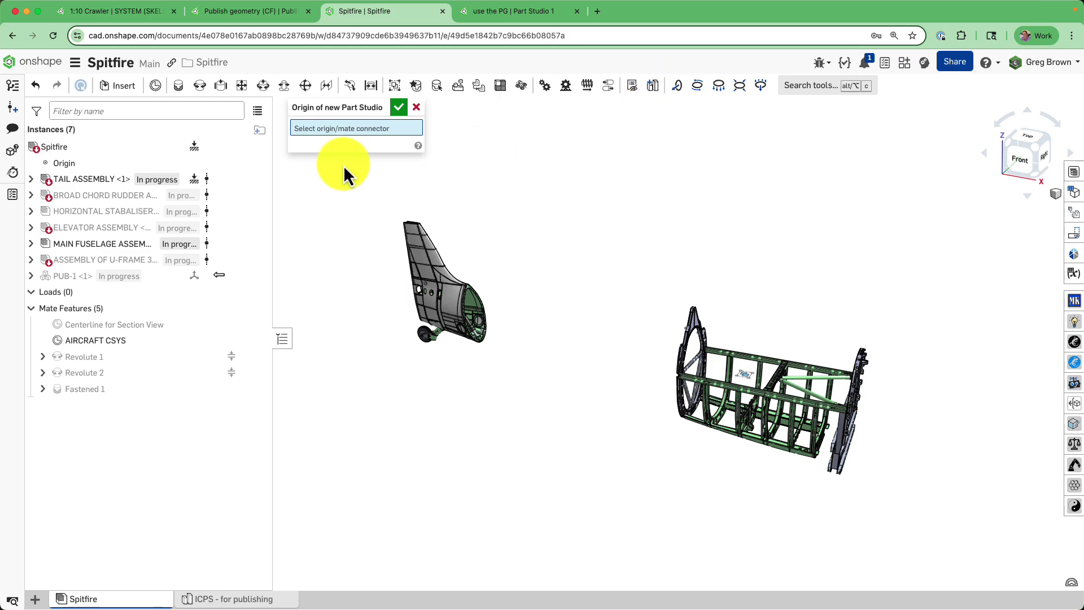
left_click(46, 161)
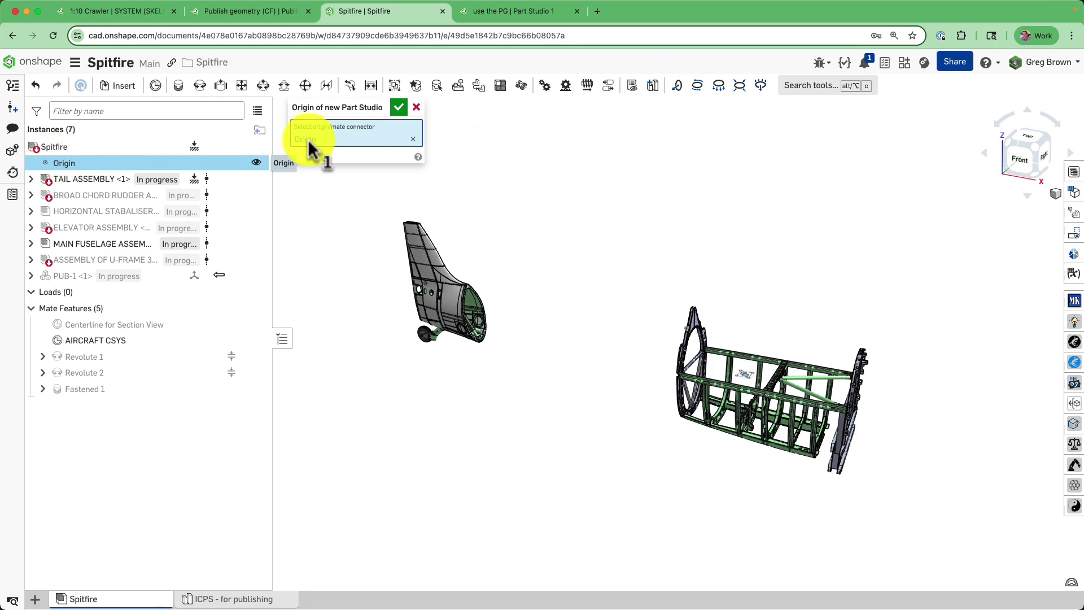
left_click(399, 107)
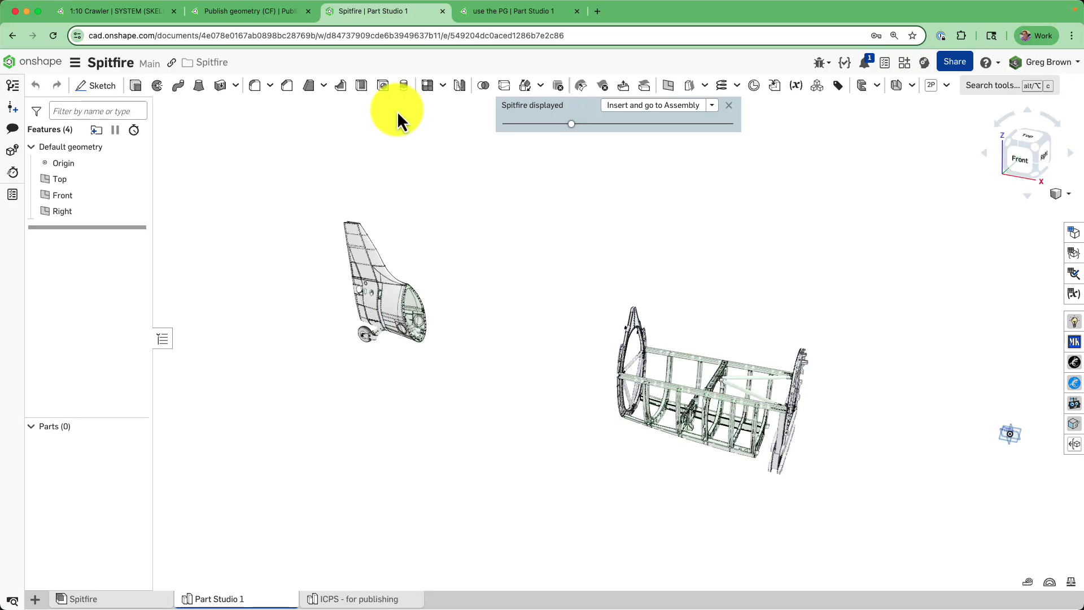
Start a Publish geometry feature named PUB-REAR FUSELAGE and add the tail assembly's forward ring face to its surfaces/faces
mouse_move(613, 307)
right_mouse_down()
mouse_move(554, 294)
mouse_move(653, 298)
mouse_move(625, 307)
mouse_move(625, 294)
right_mouse_up()
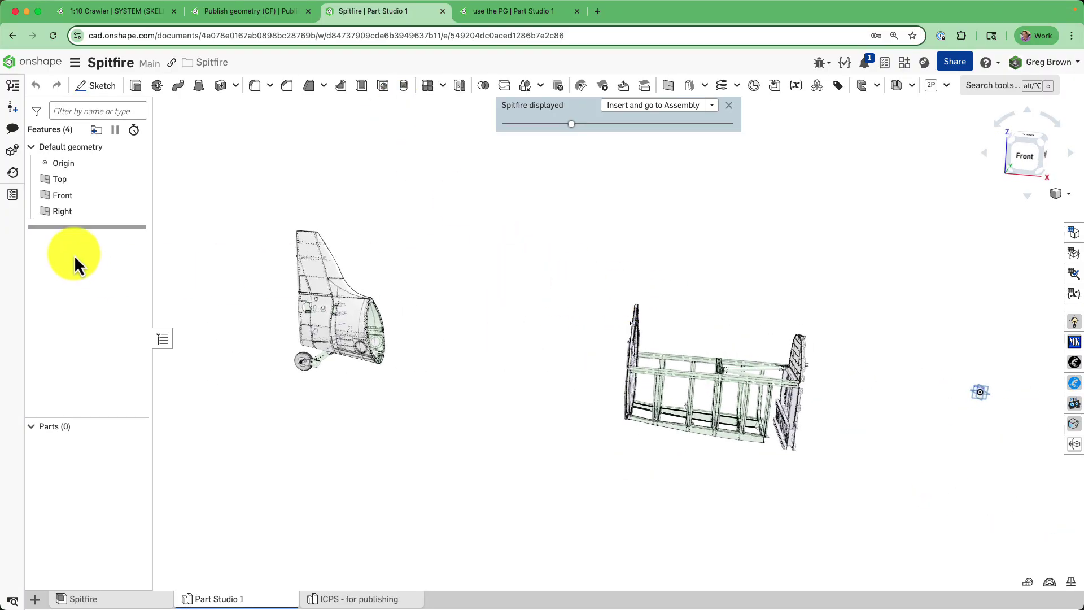
scroll(359, 317, "up", 5)
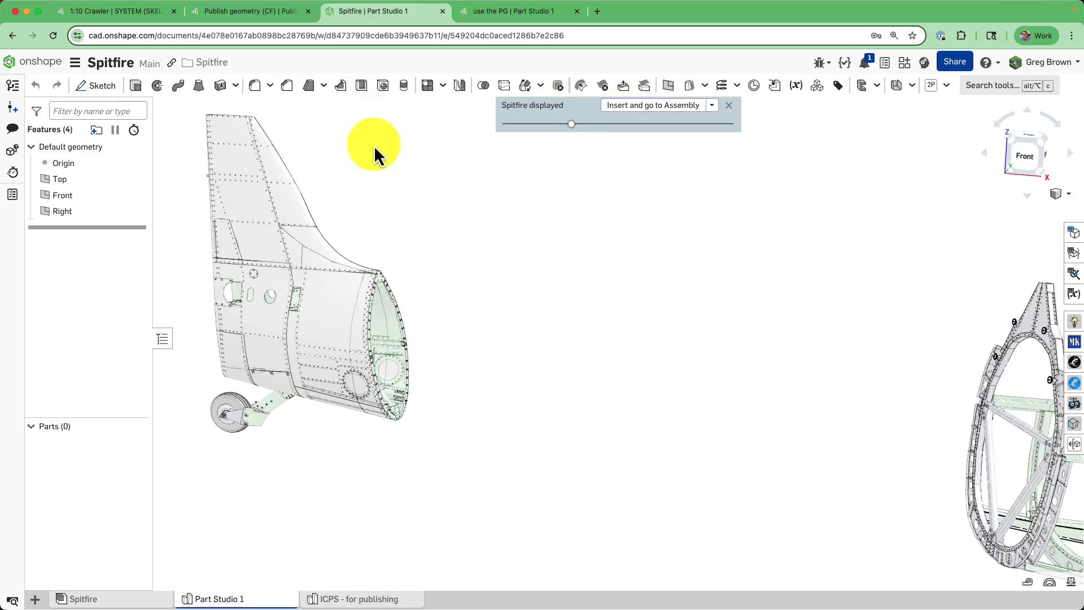
scroll(380, 280, "up", 3)
scroll(395, 261, "down", 5)
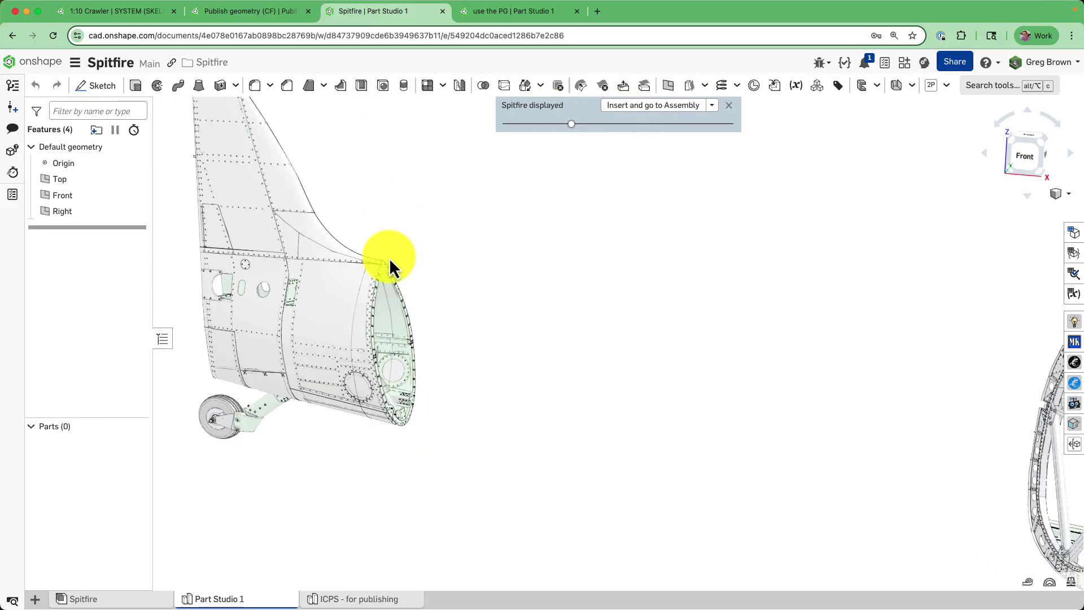
right_click_drag(390, 259, 525, 257)
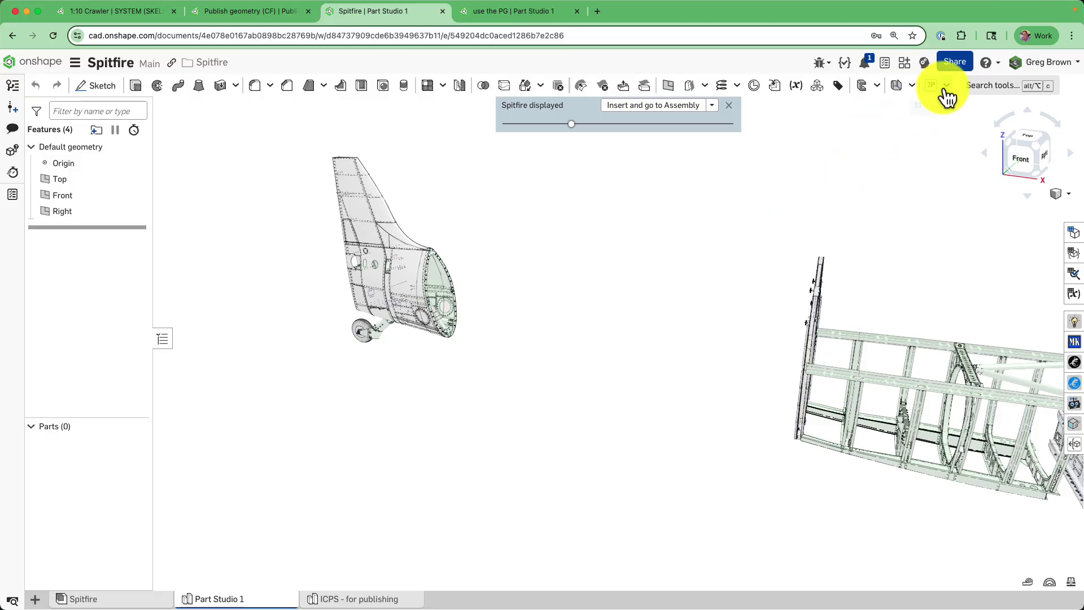
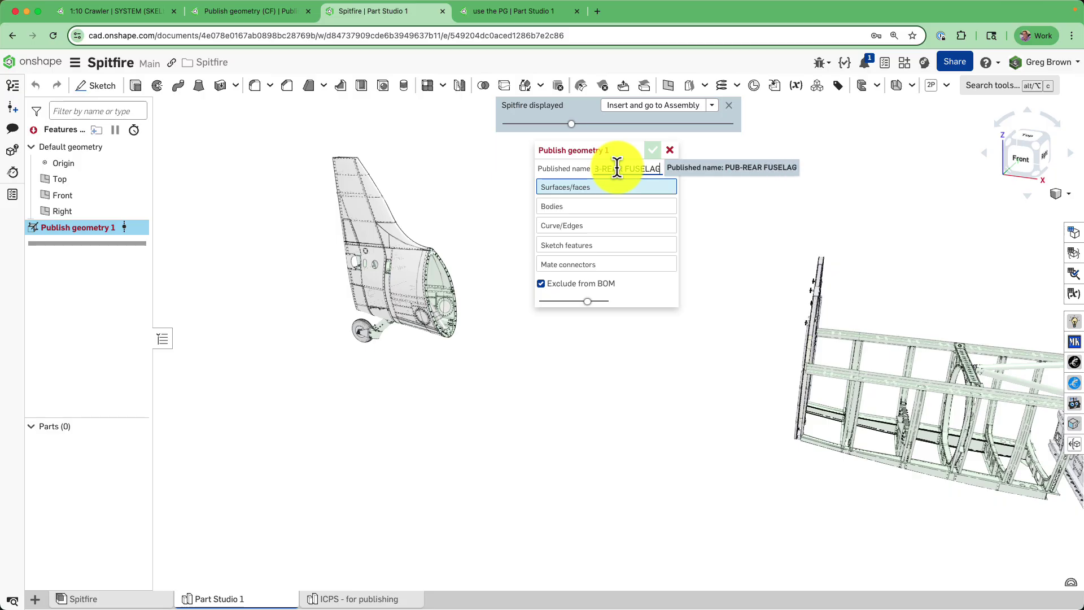
scroll(439, 257, "up", 5)
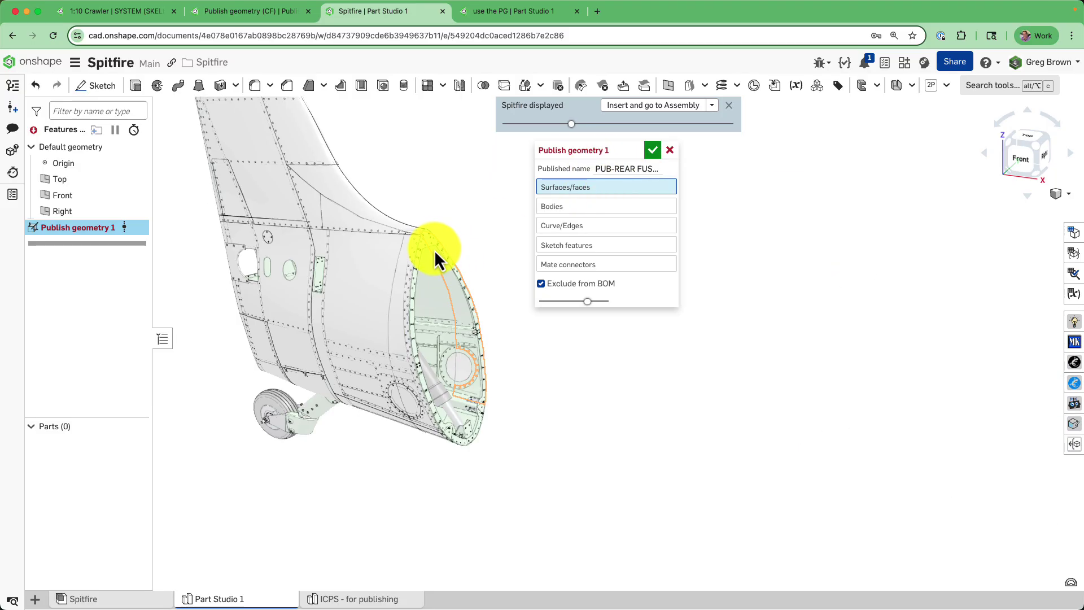
scroll(439, 257, "up", 2)
left_click(428, 242)
scroll(366, 192, "down", 5)
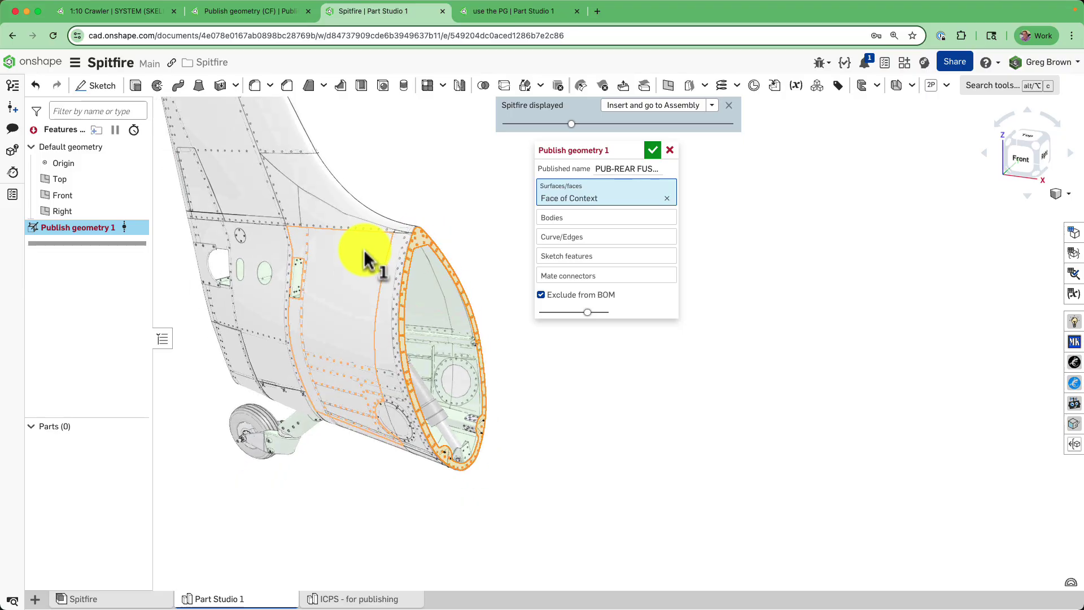
Add four narrow outer flange faces of the main fuselage's tail-side frame to the published surfaces/faces
right_click_drag(687, 361, 770, 387)
scroll(708, 299, "up", 3)
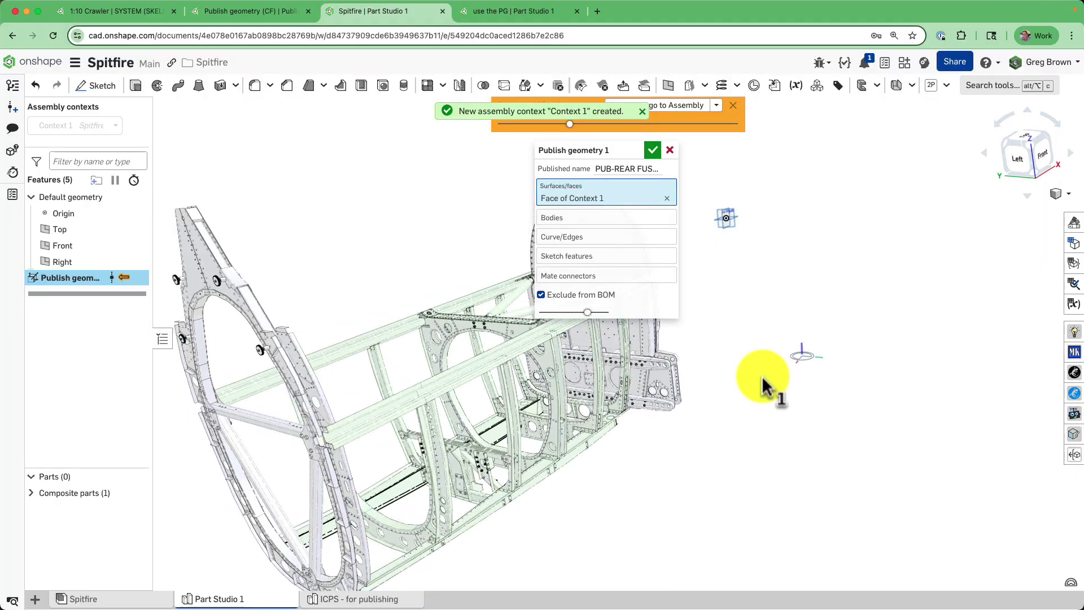
left_click(298, 353)
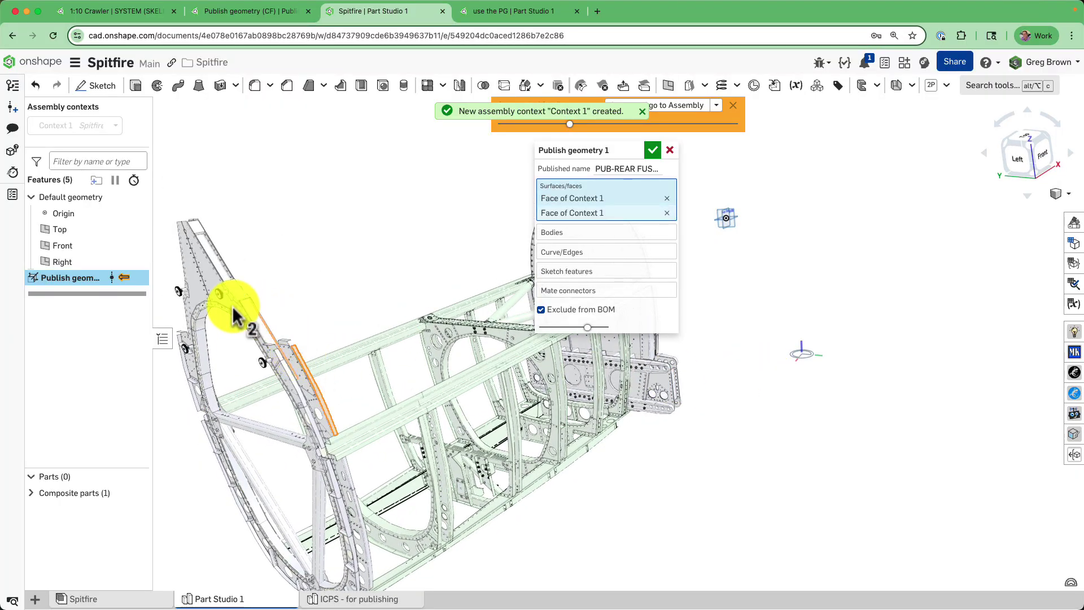
left_click(350, 469)
scroll(706, 426, "down", 3)
right_click_drag(706, 426, 459, 483)
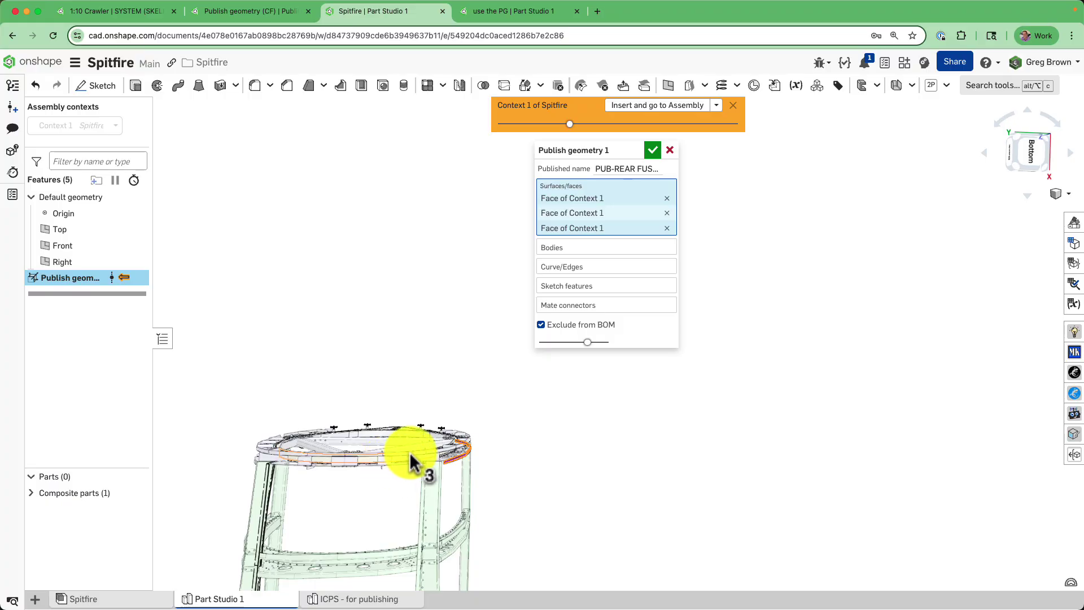
left_click(331, 453)
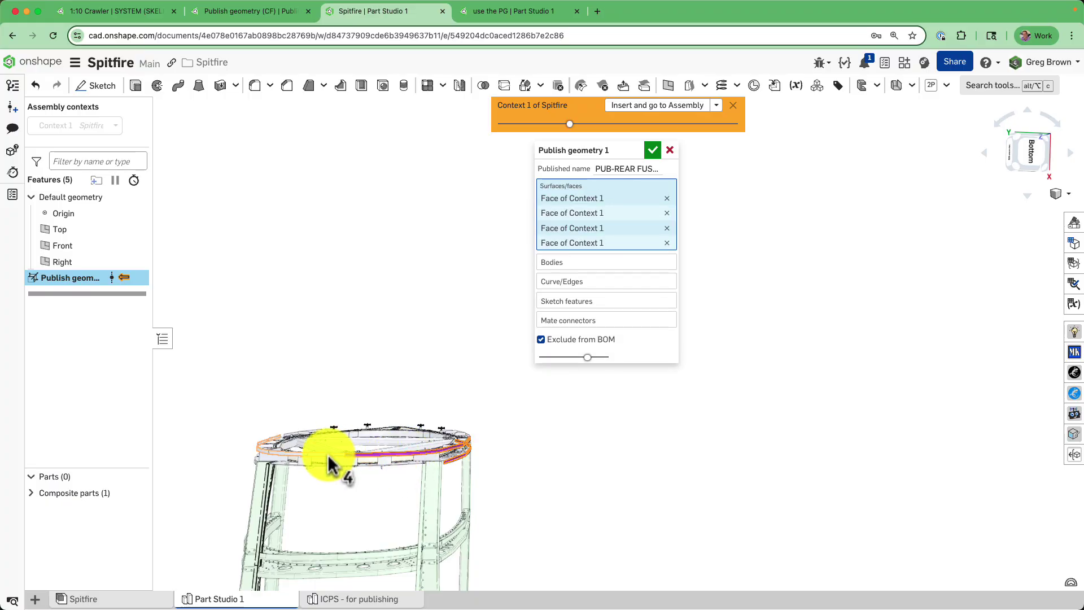
left_click(466, 472)
Add four more faces of the main fuselage's tail-side frame, including its remaining upper flange and flat web faces, to the published surfaces
right_click_drag(508, 448, 548, 454)
scroll(370, 454, "up", 5)
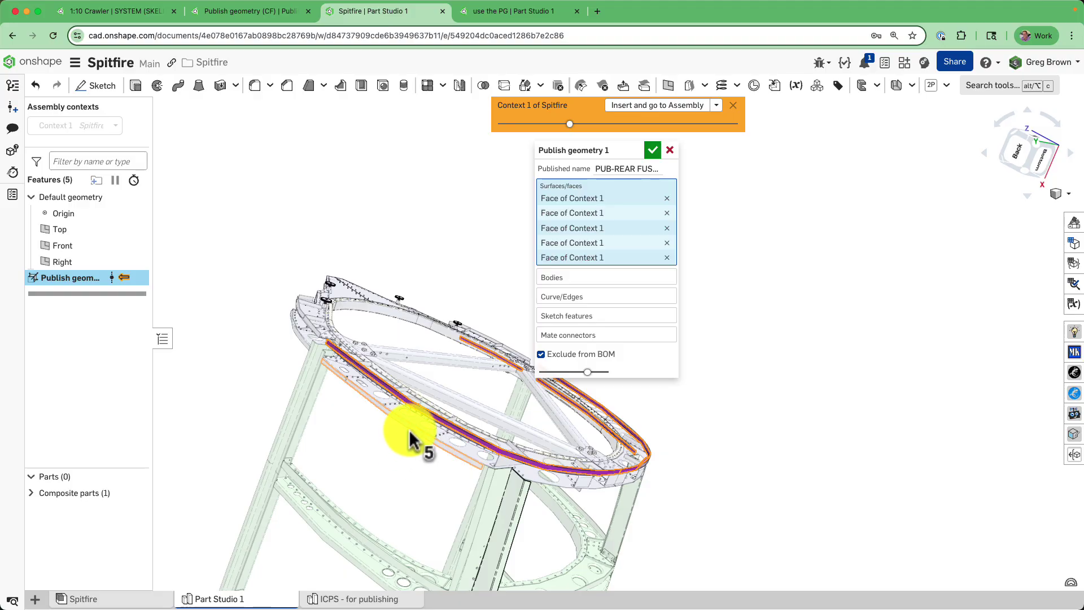
left_click(411, 440)
right_click_drag(411, 442, 409, 520)
scroll(416, 310, "up", 5)
right_click_drag(425, 322, 465, 344)
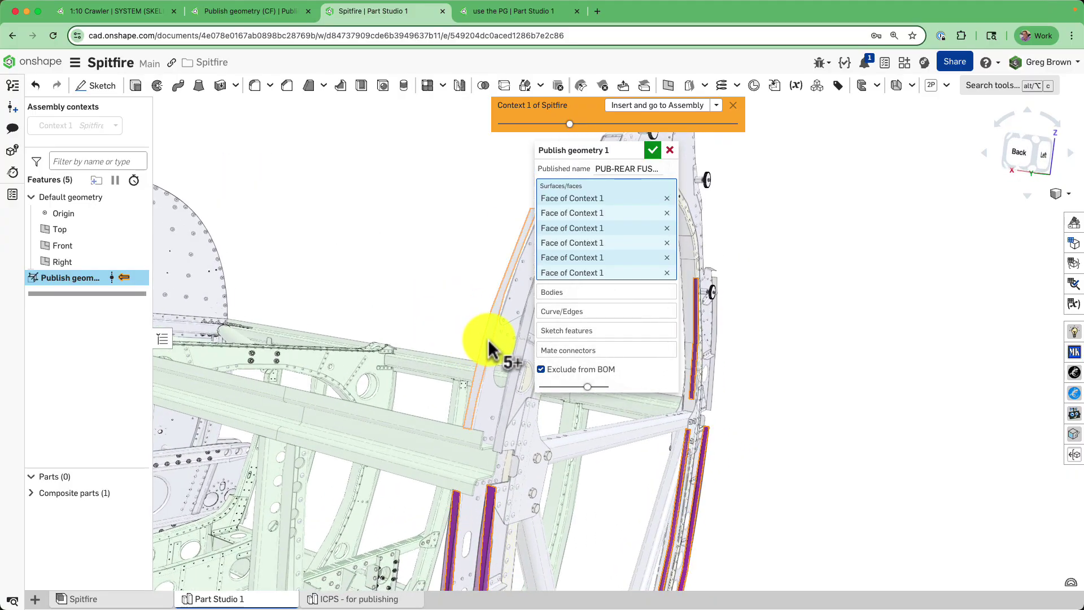
left_click(489, 348)
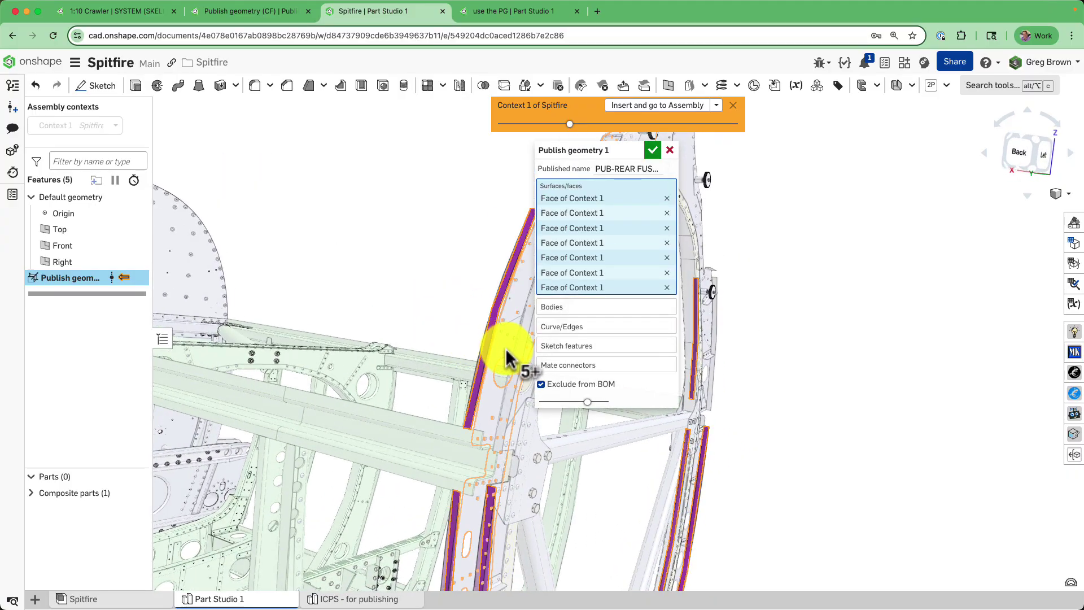
left_click(500, 359)
scroll(798, 334, "down", 10)
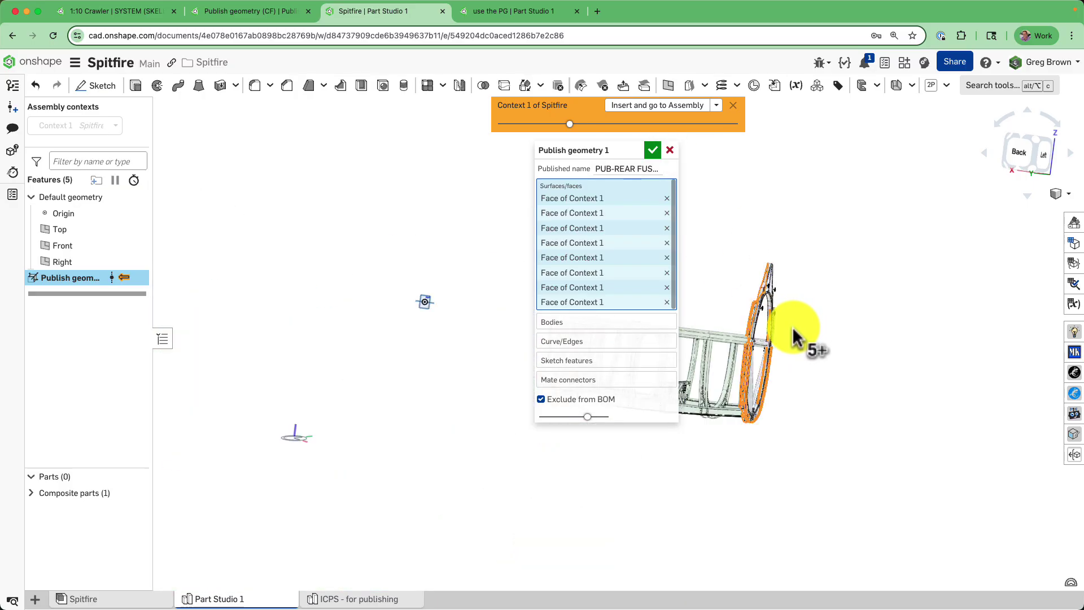
right_click_drag(798, 333, 807, 311)
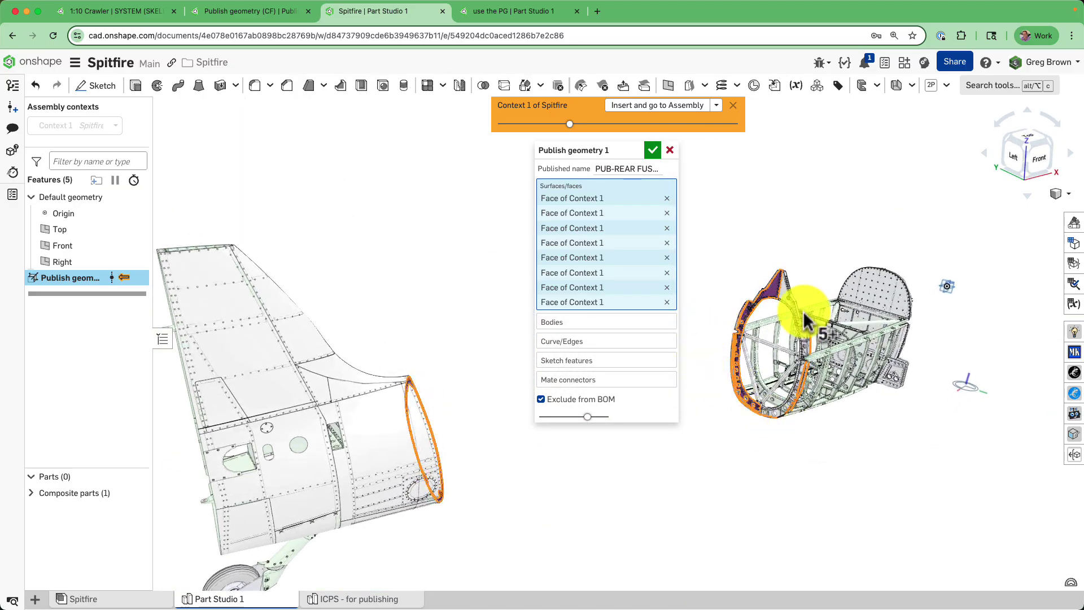
left_click(786, 305)
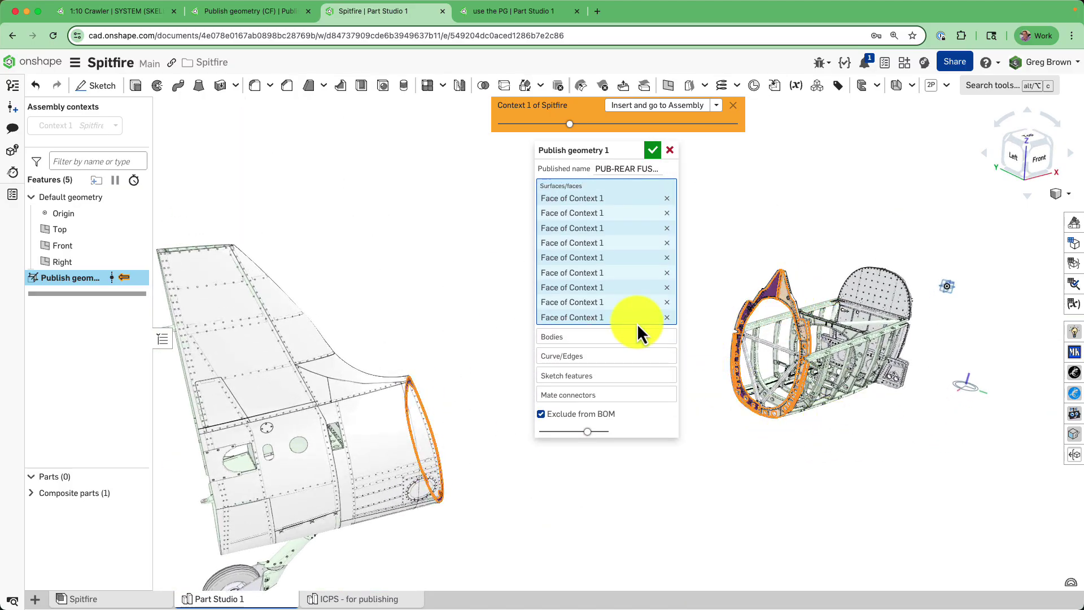
Include the AIRCRAFT CSYS mate connector in the published geometry and accept the Publish geometry feature
left_click(592, 395)
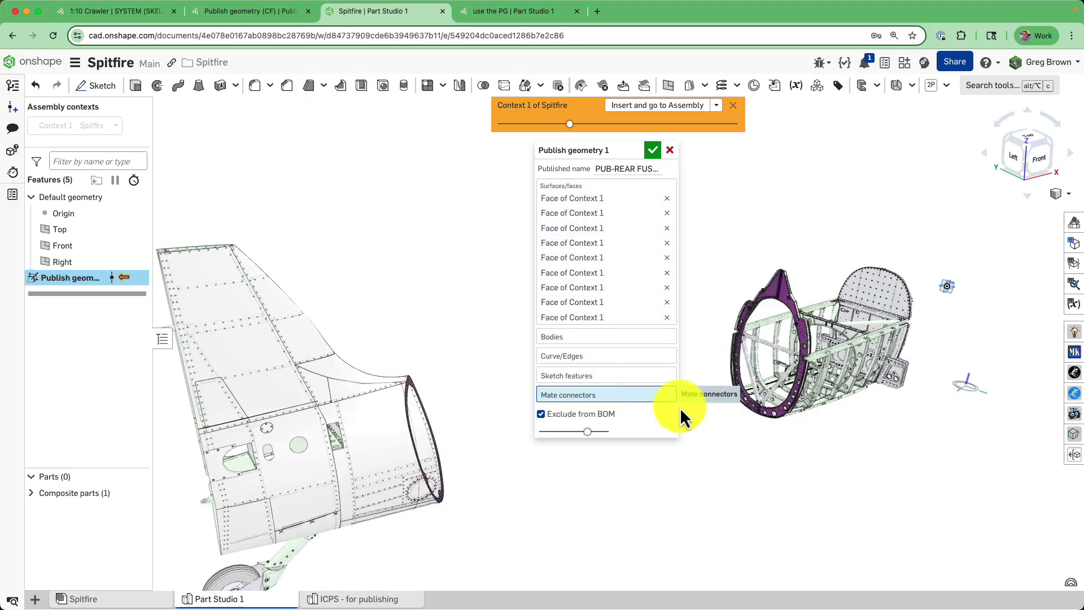
left_click(966, 398)
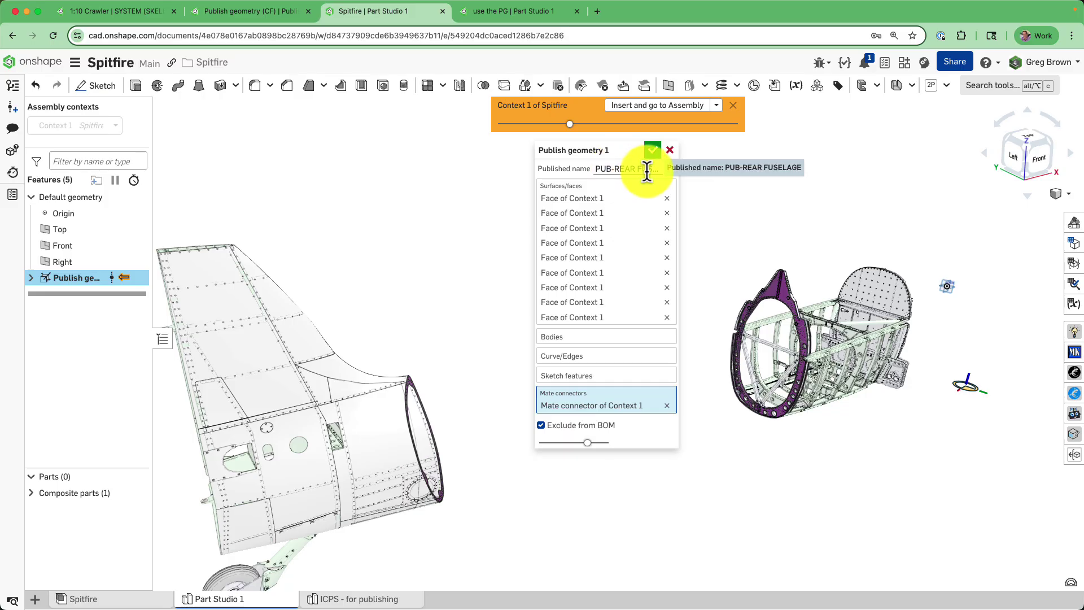
left_click(652, 150)
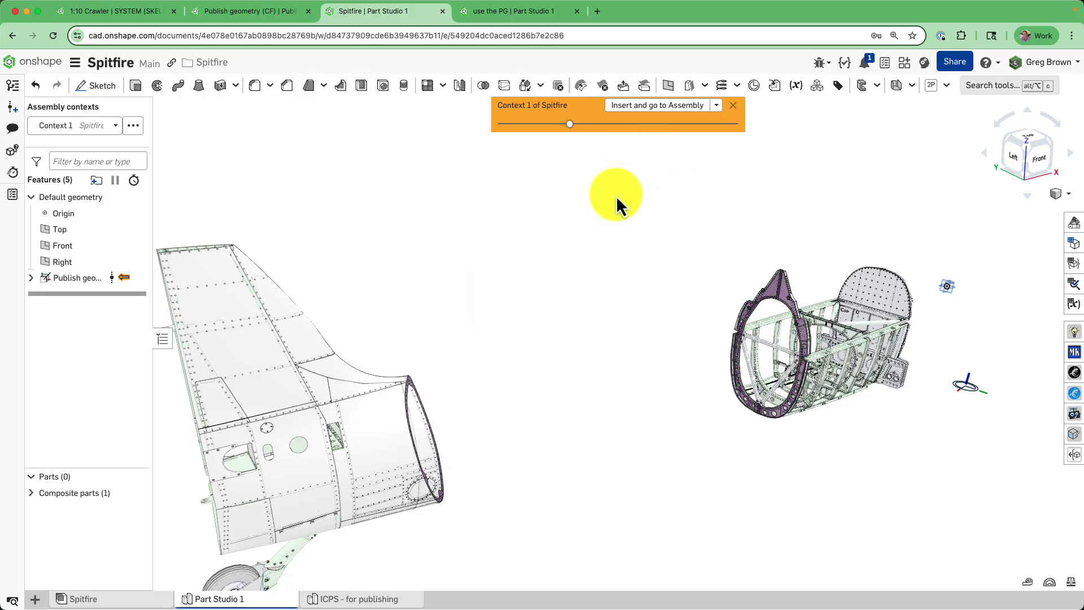
Insert the PUB-REAR FUSELAGE composite part into the Spitfire assembly and inspect the contents of the inserted instance
left_click(655, 108)
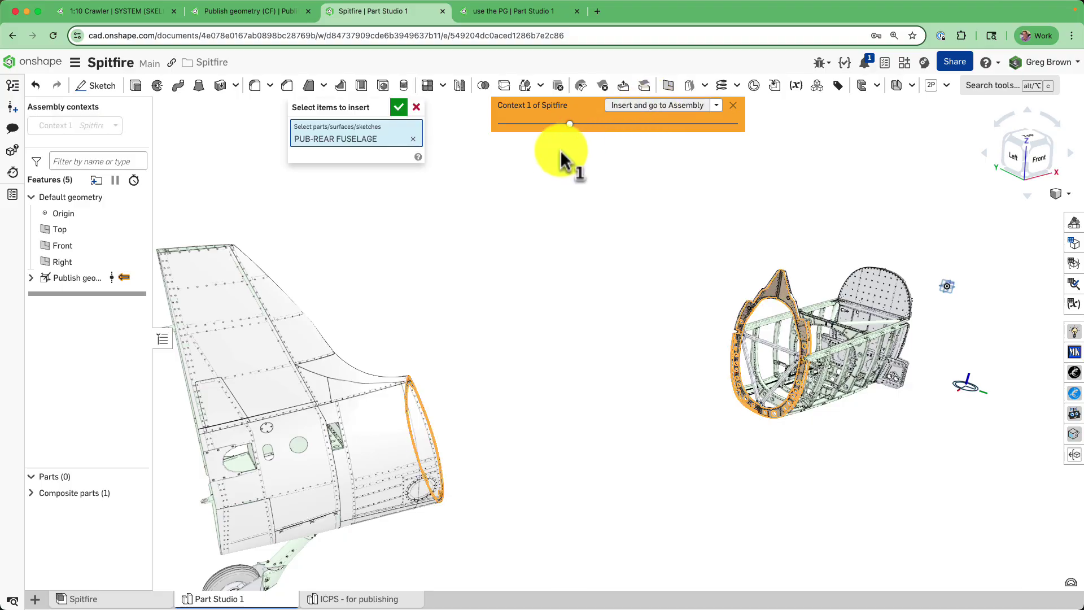
left_click(400, 108)
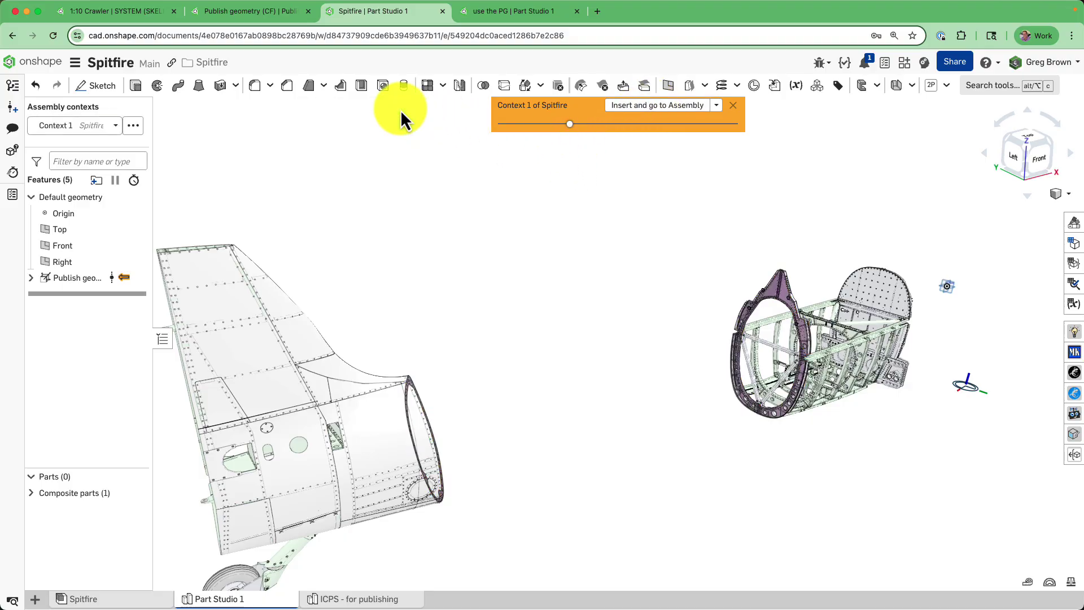
left_click(619, 106)
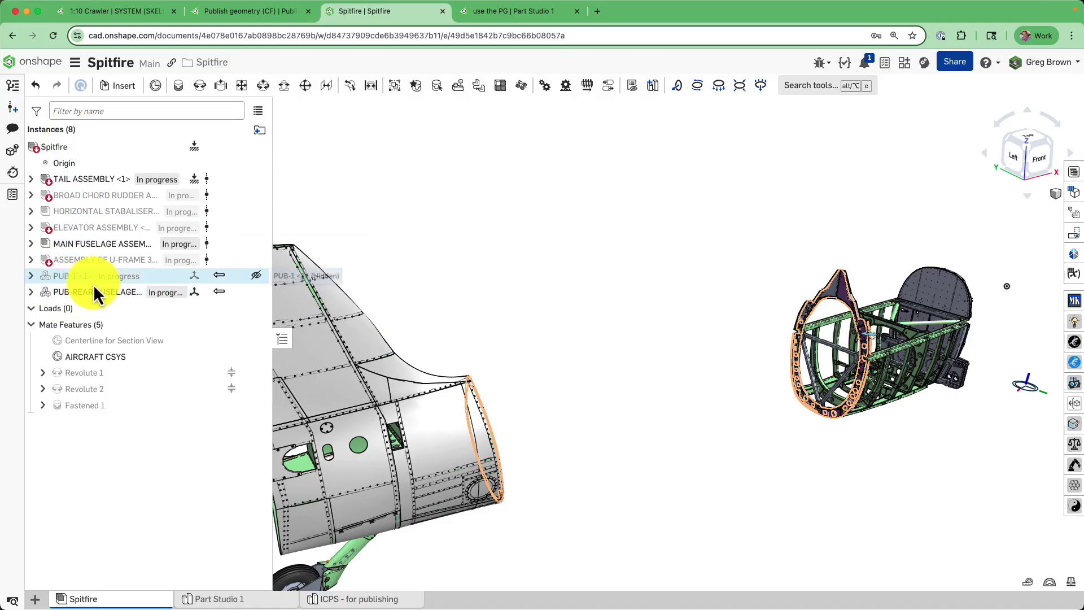
key("shift+1")
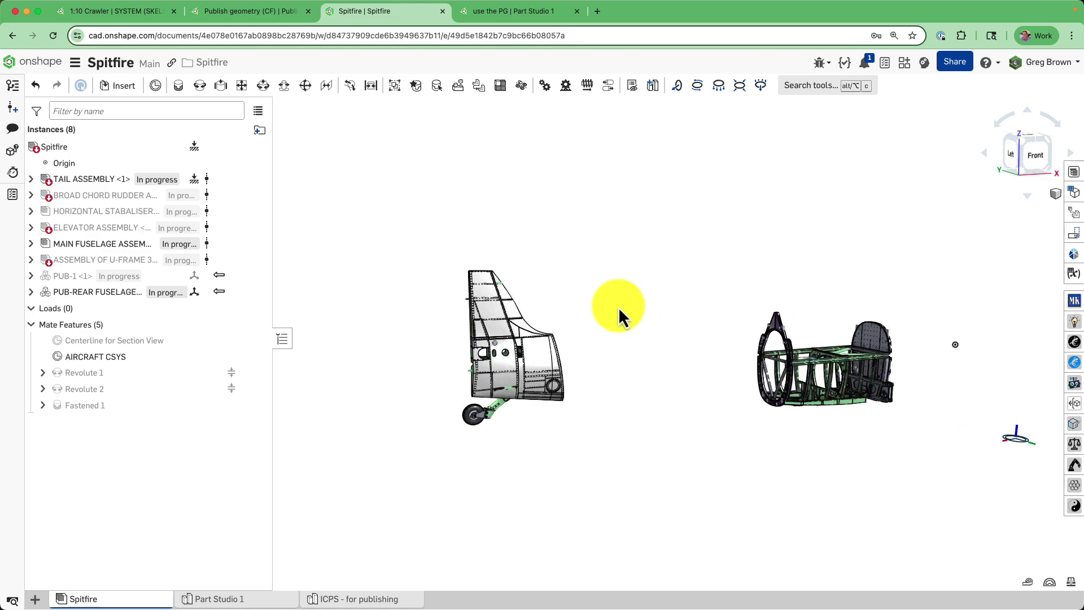
right_click_drag(619, 309, 480, 318)
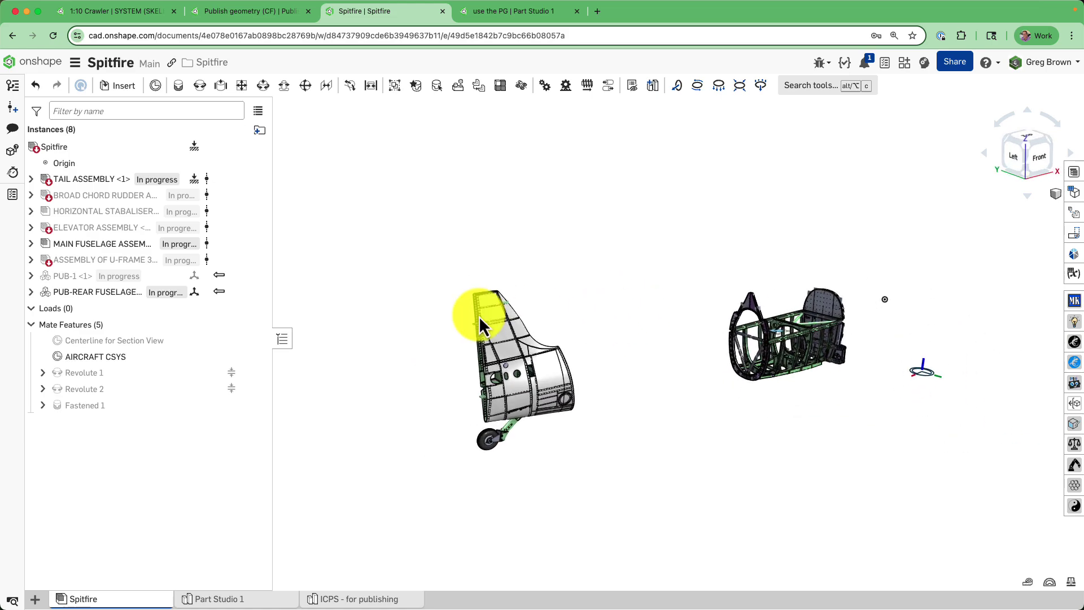
left_click(31, 292)
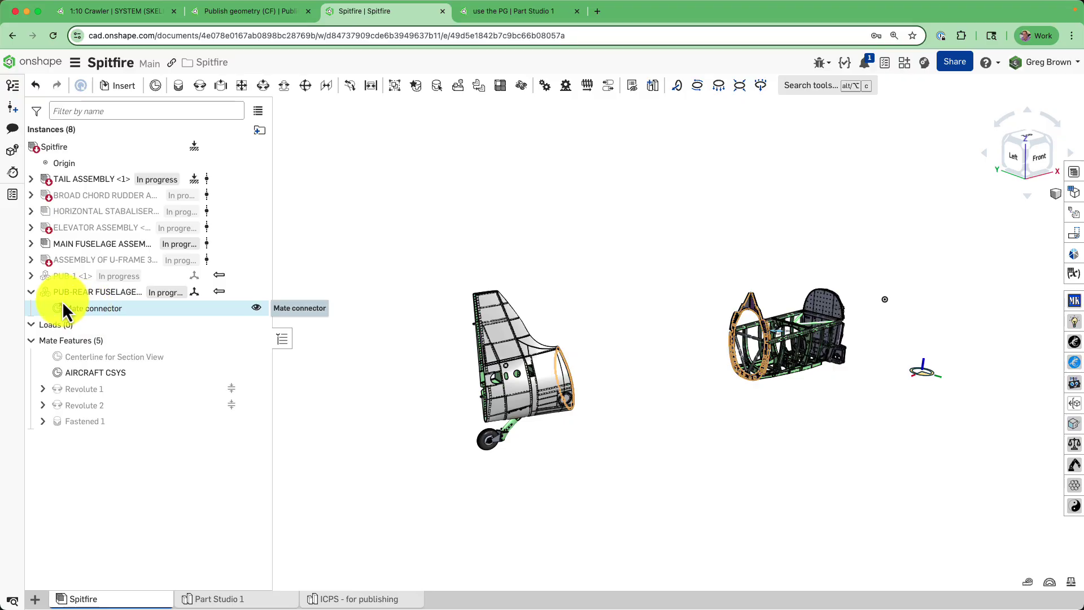
left_click(31, 292)
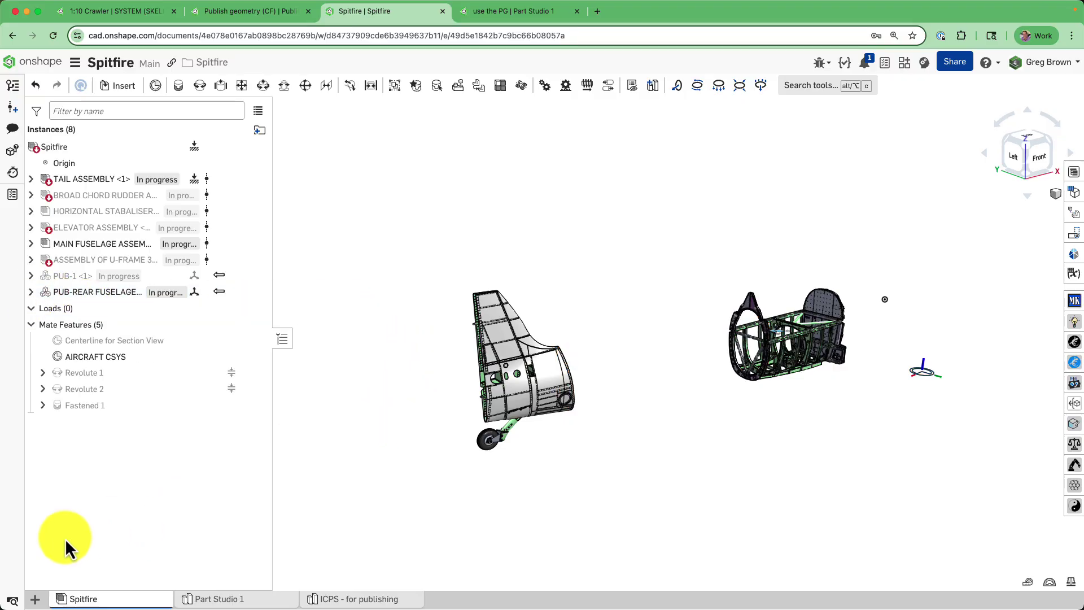
Create a new Part Studio and derive the PUB-REAR FUSELAGE composite from Part Studio 1 at the base origin, including mate connectors
left_click(35, 599)
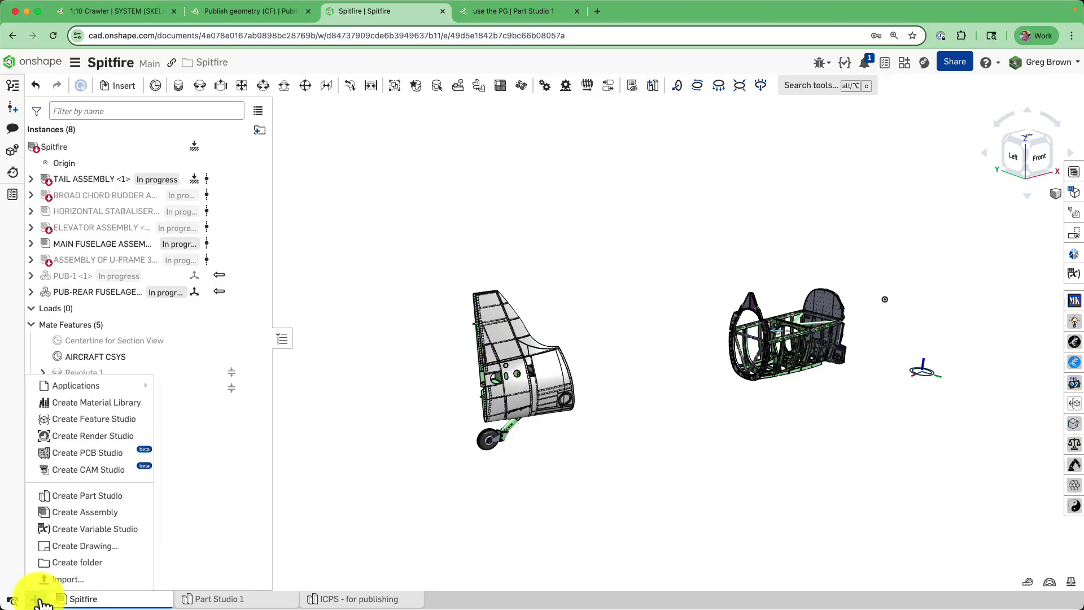
left_click(106, 500)
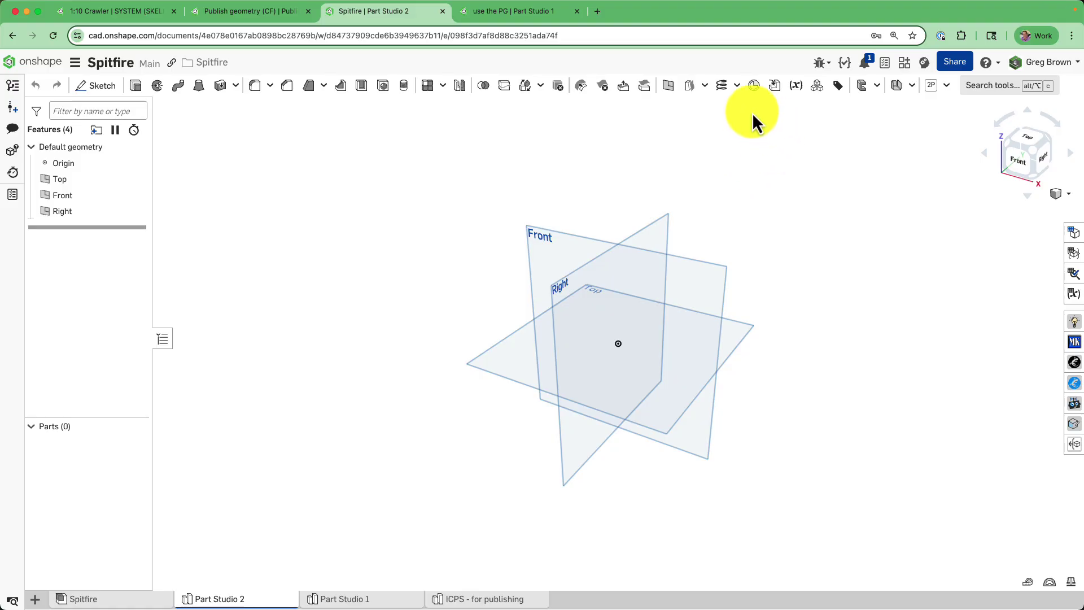
left_click(775, 87)
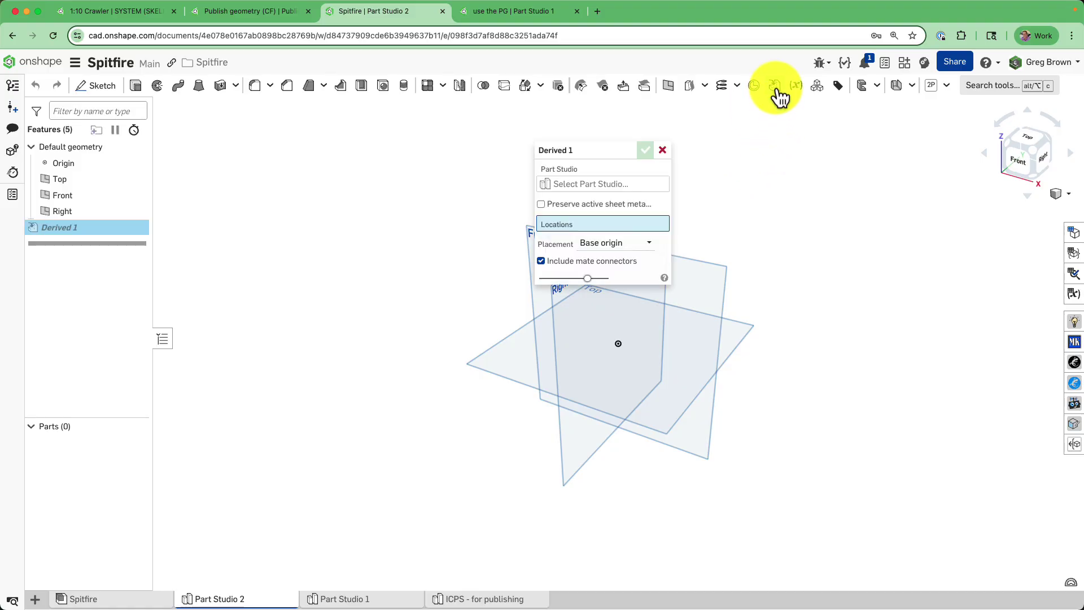
left_click(634, 186)
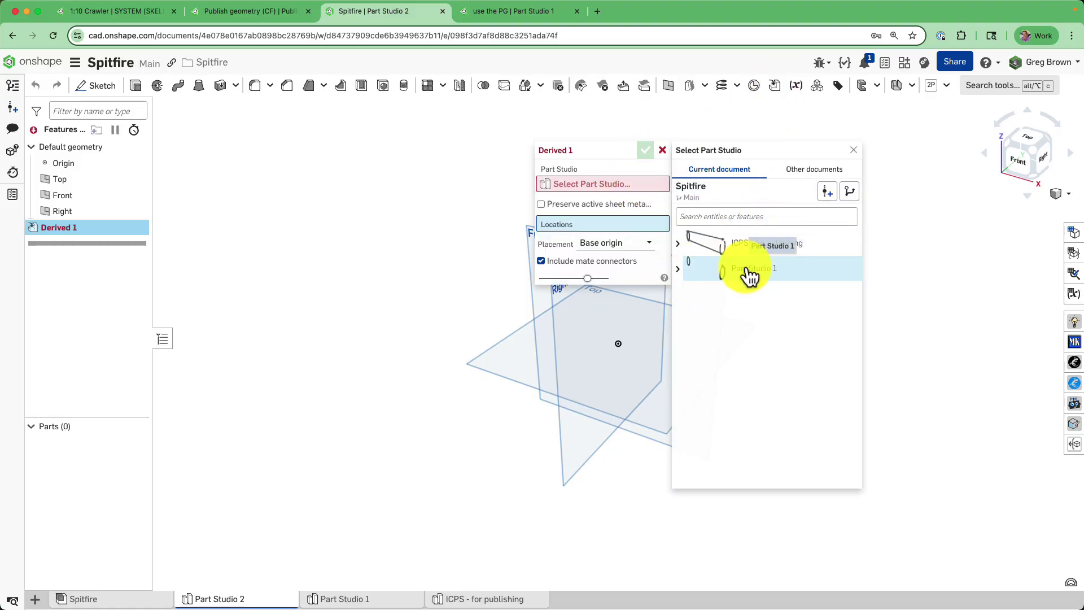
left_click(725, 271)
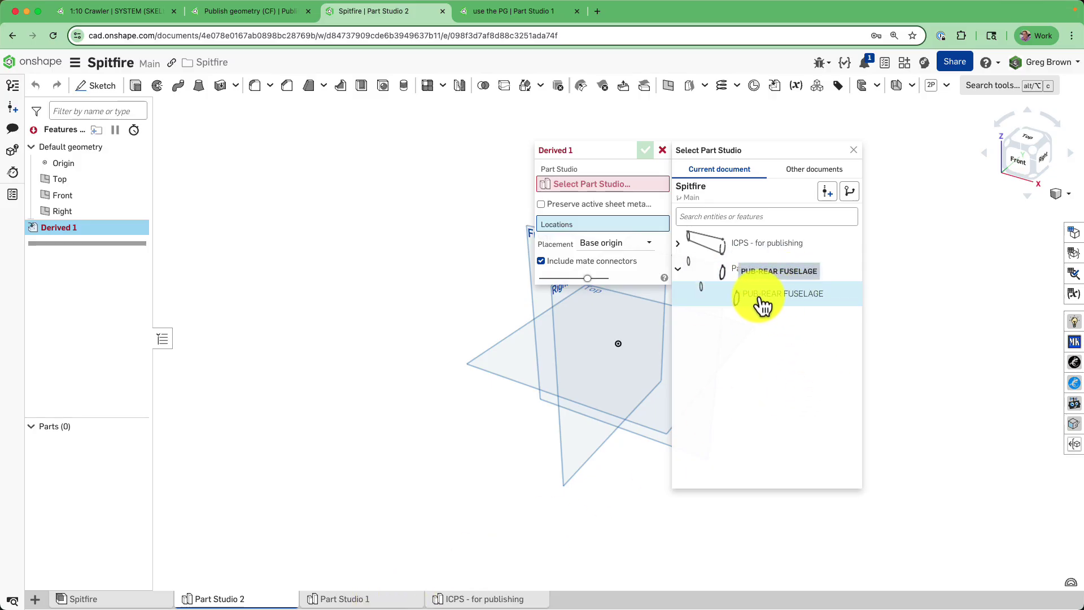
left_click(798, 298)
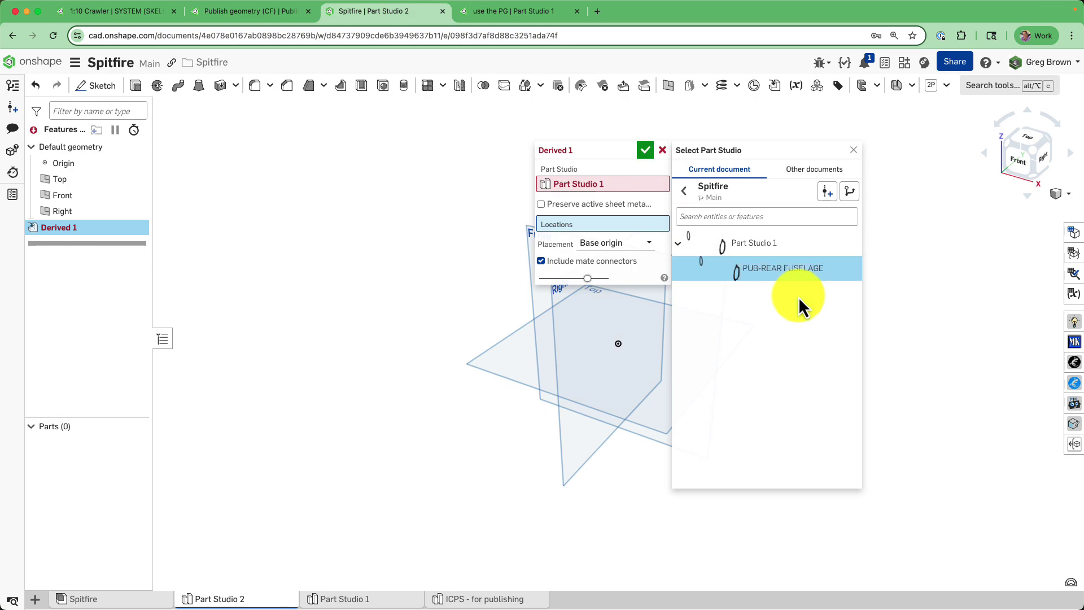
left_click(644, 150)
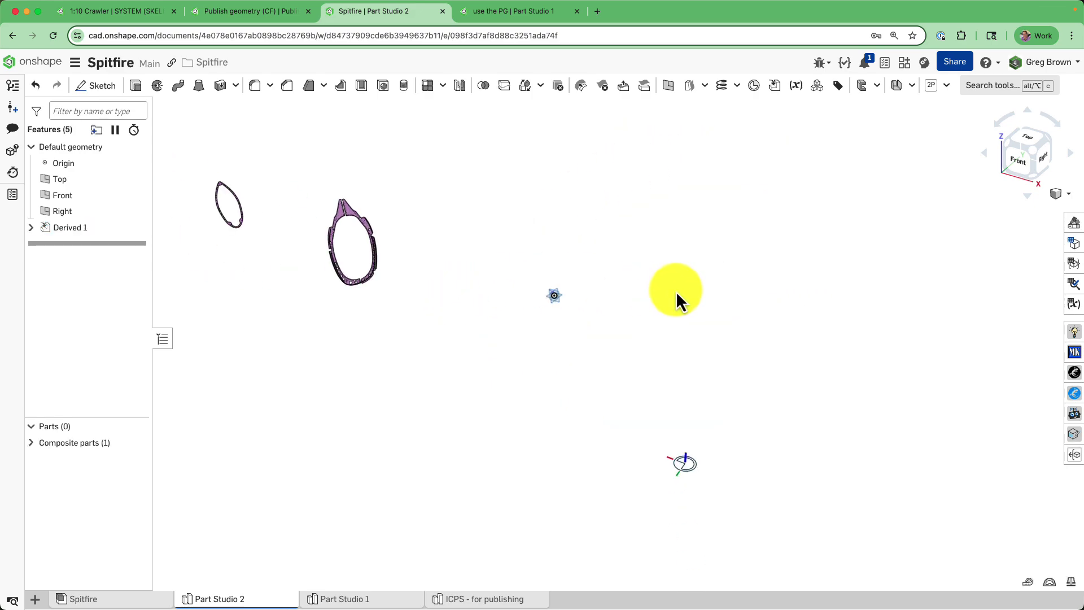
Examine the derived tail and main fuselage frame faces and the aircraft coordinate system from several angles
right_click_drag(678, 298, 480, 320)
middle_click_drag(479, 319, 586, 345)
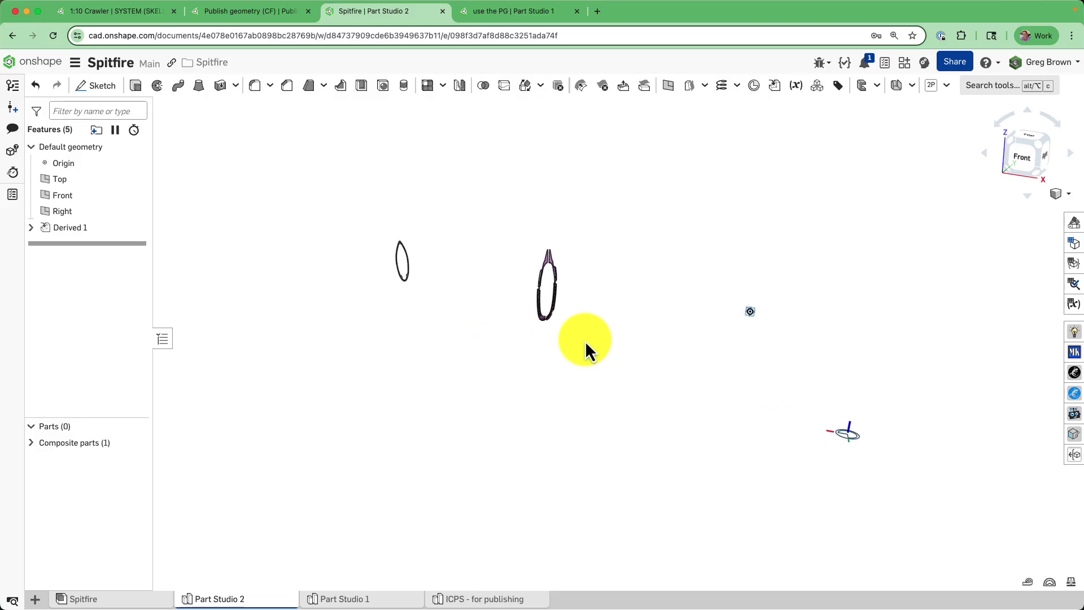
mouse_move(585, 341)
right_mouse_down()
mouse_move(669, 342)
mouse_move(589, 340)
right_mouse_up()
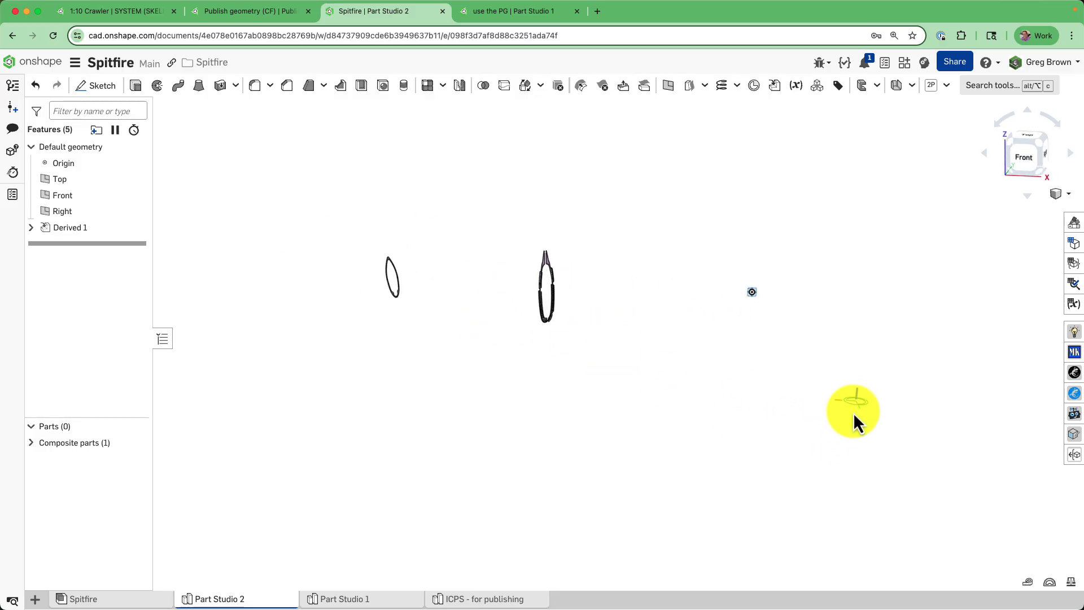
scroll(553, 274, "up", 10)
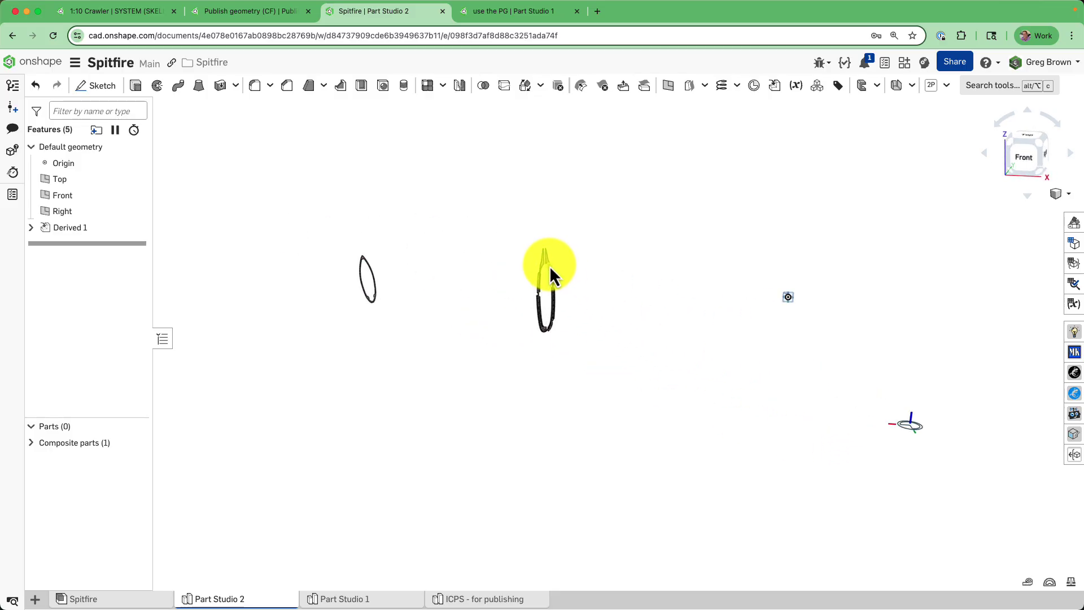
right_click_drag(519, 308, 605, 302)
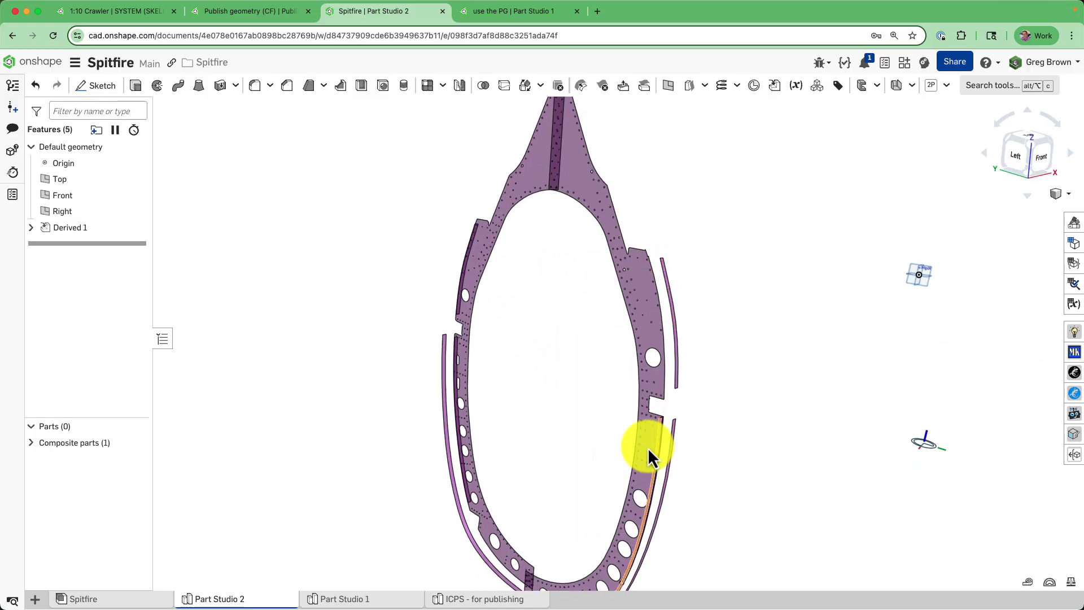
scroll(790, 347, "down", 6)
scroll(588, 307, "up", 10)
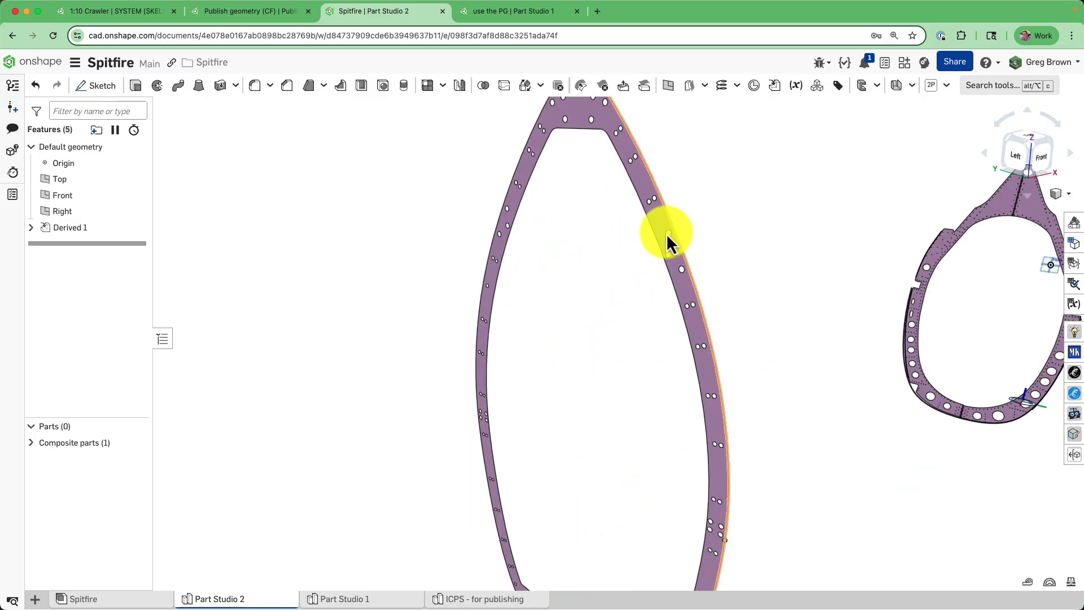
scroll(666, 233, "down", 10)
right_click_drag(479, 310, 533, 317)
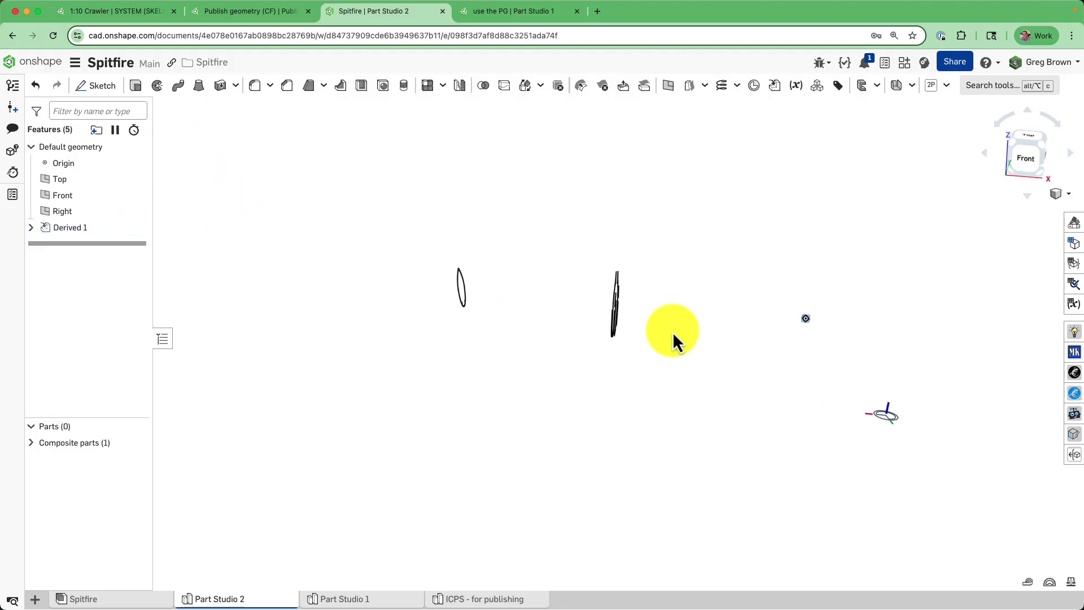
right_click_drag(672, 330, 717, 325)
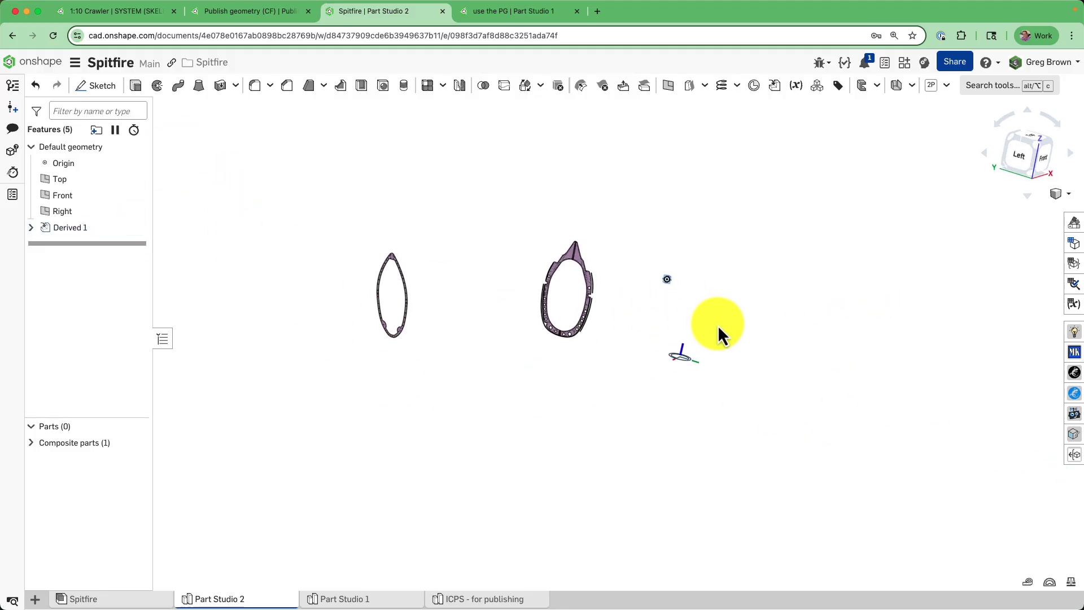
Thicken the derived flat face of the tail assembly's frame by 5 mm as a new part
scroll(382, 269, "up", 3)
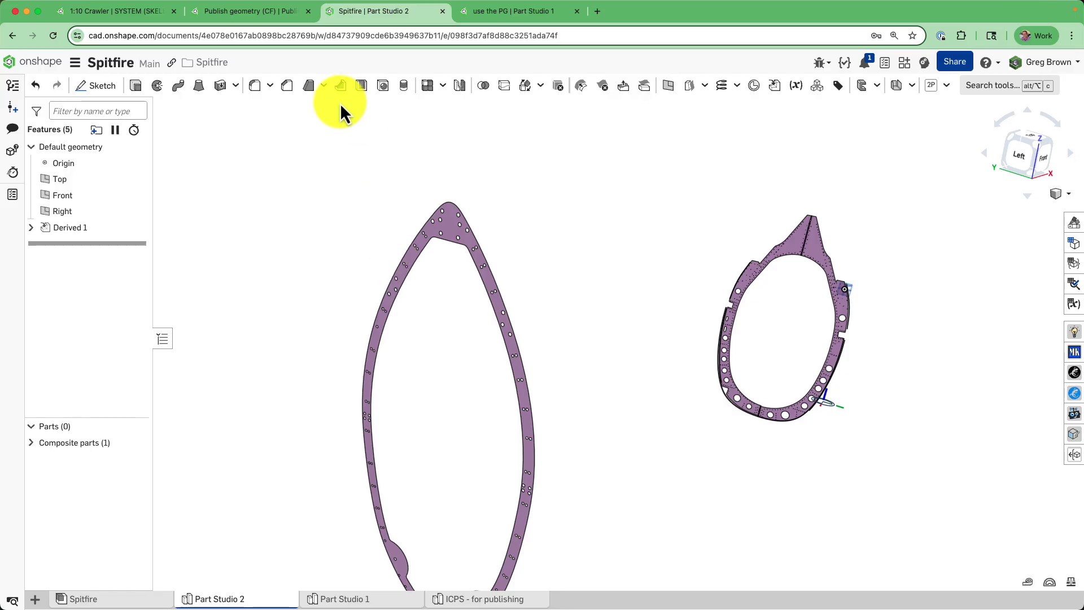
left_click(221, 86)
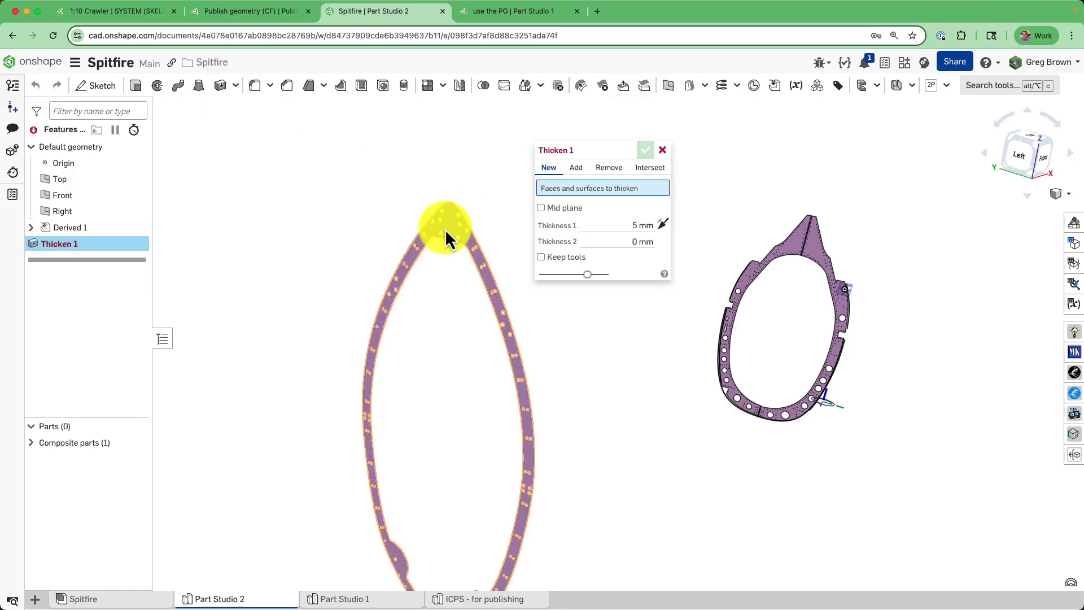
left_click(446, 232)
scroll(460, 225, "up", 5)
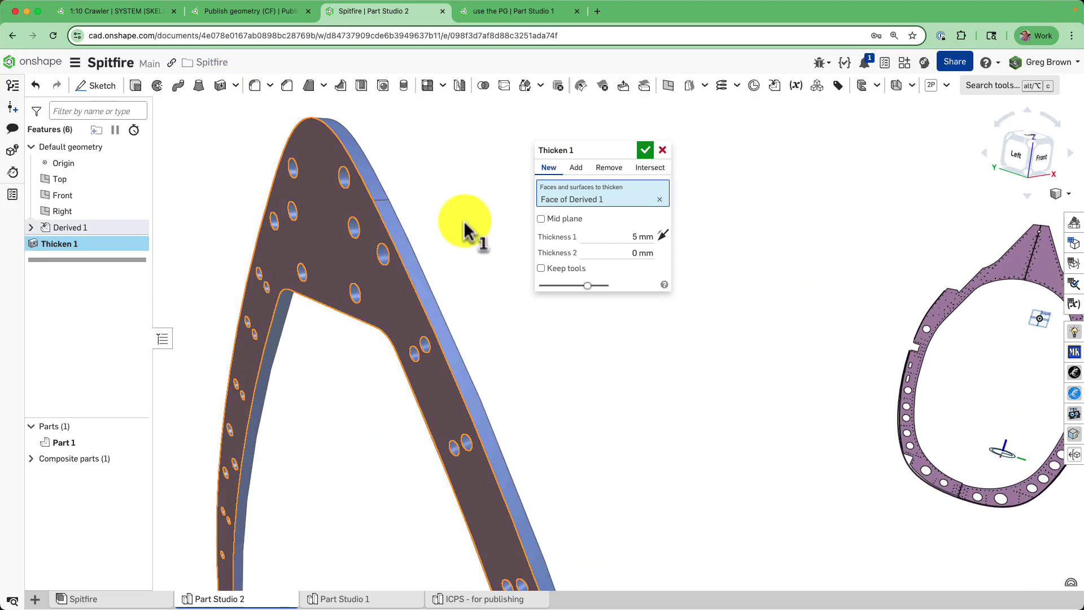
left_click(645, 150)
Review the source selection of the Derived feature, checking the PUB-REAR FUSELAGE entry, and accept it without changes
scroll(531, 231, "down", 8)
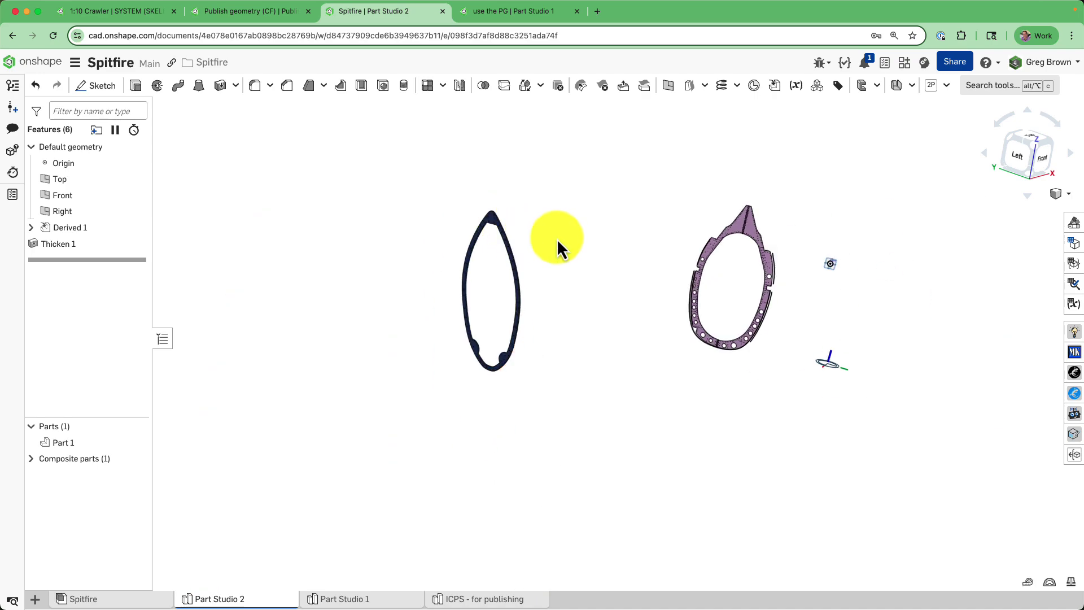
right_click_drag(557, 238, 473, 270)
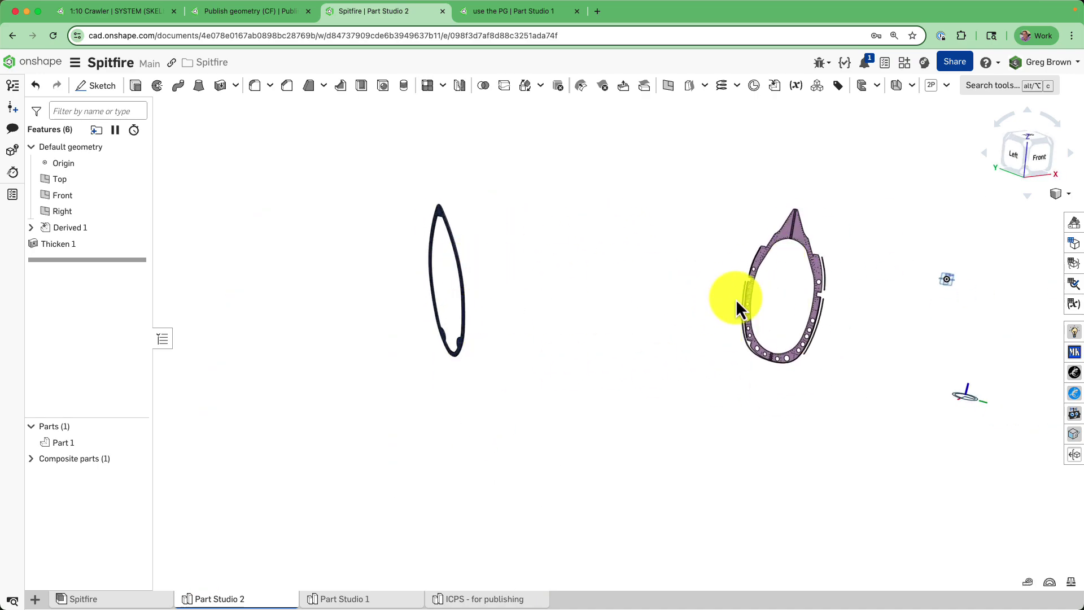
right_click_drag(736, 299, 578, 317)
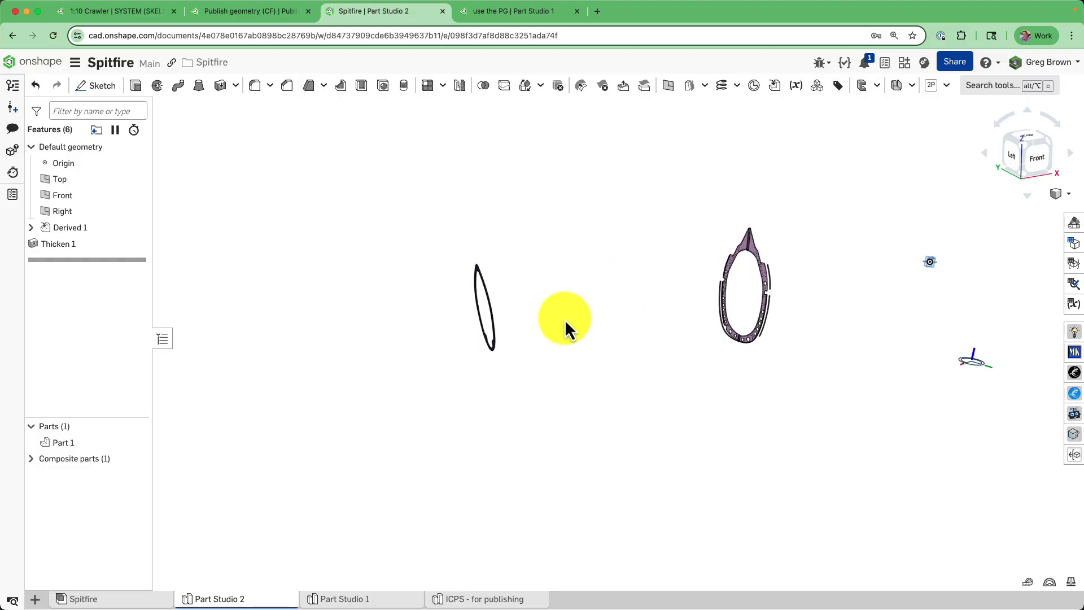
right_click_drag(547, 324, 792, 294)
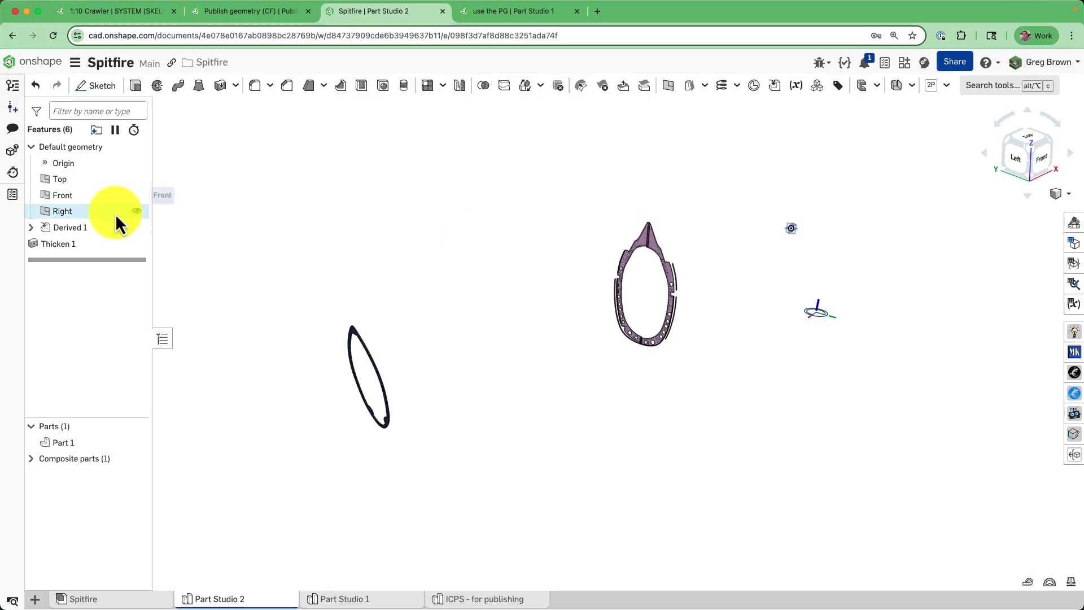
left_click(100, 226)
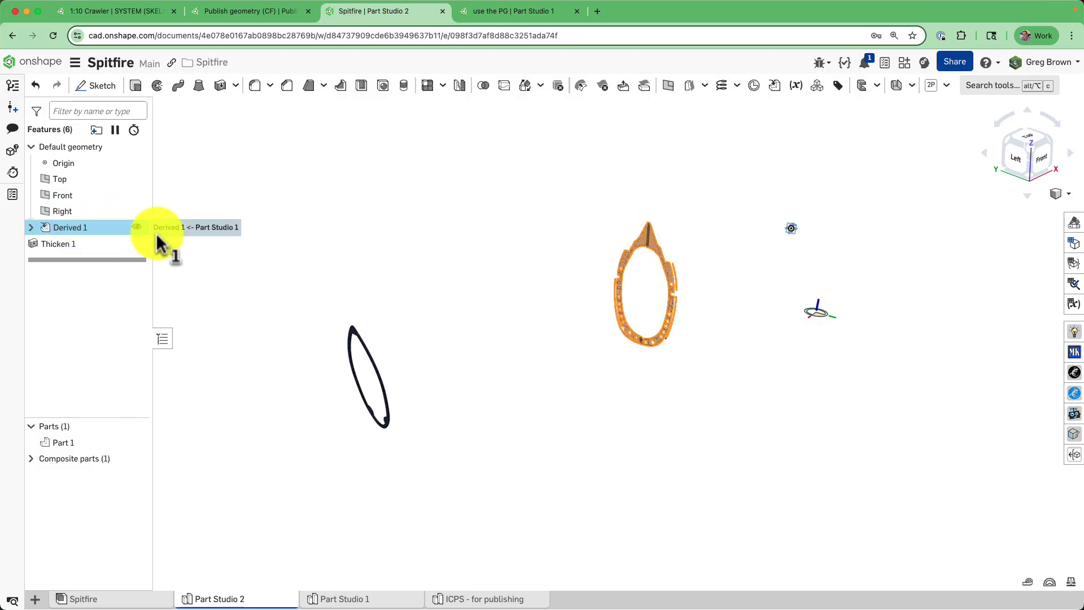
right_click(66, 230)
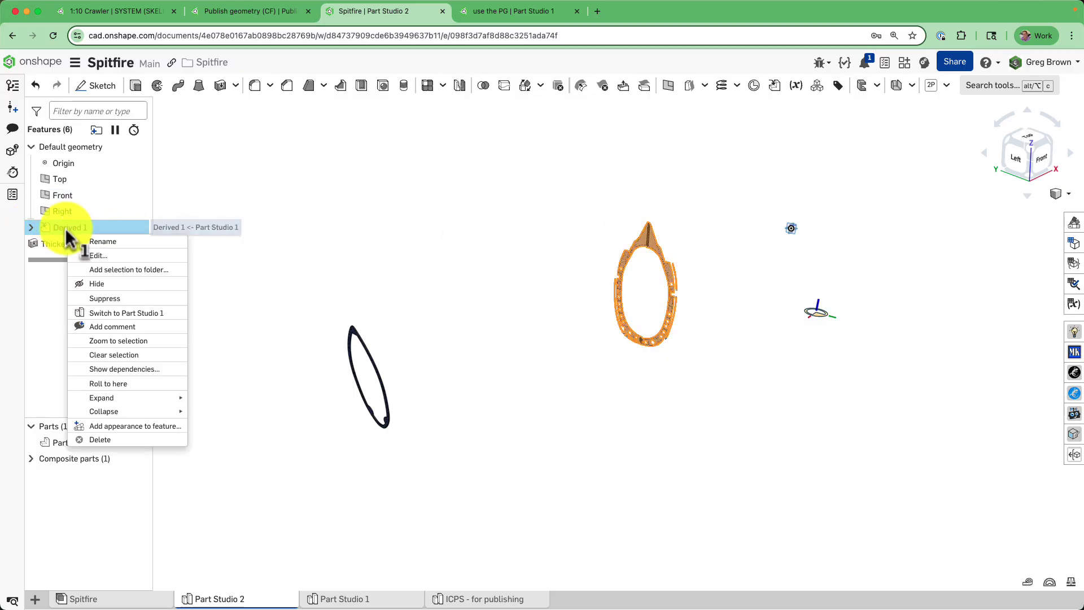
left_click(120, 257)
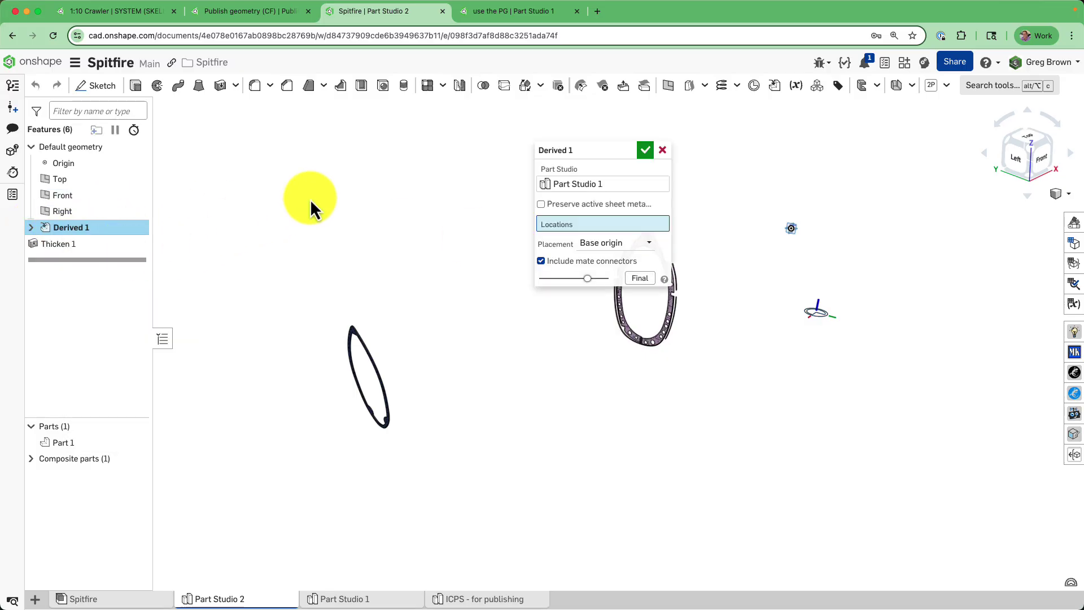
left_click(588, 186)
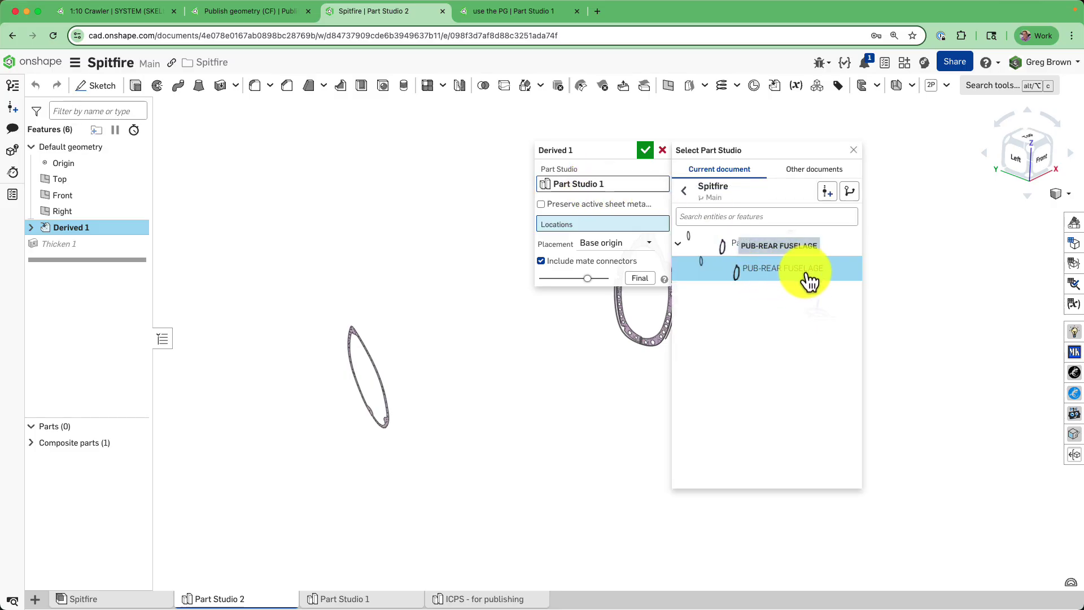
left_click(645, 150)
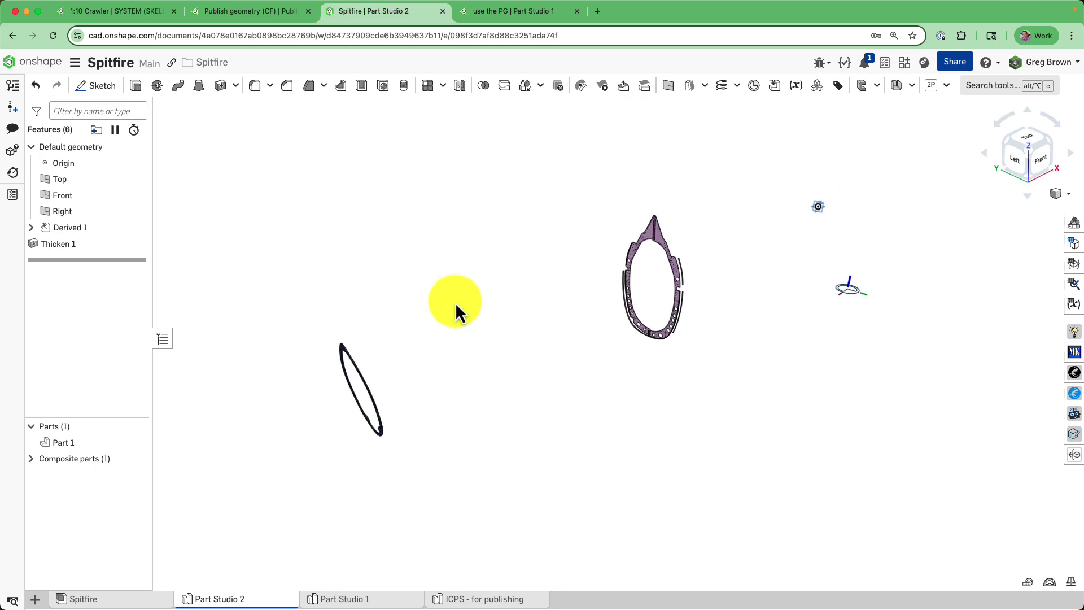
Inspect the Publish geometry feature and the PUB-REAR FUSELAGE composite in Part Studio 1, widening the feature list, and return to Part Studio 2
left_click(357, 597)
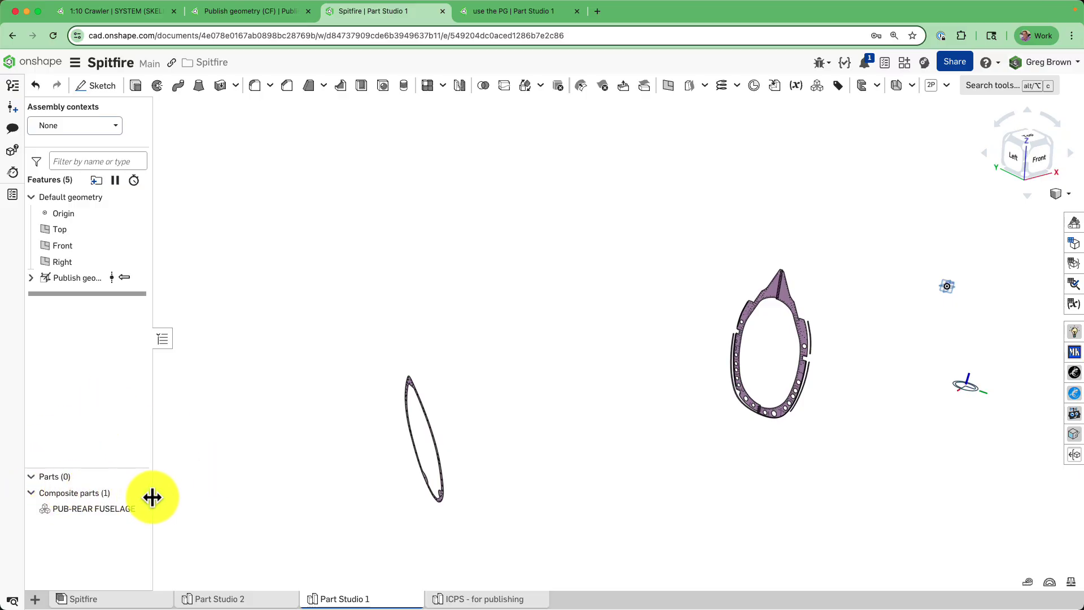
left_click_drag(152, 496, 182, 498)
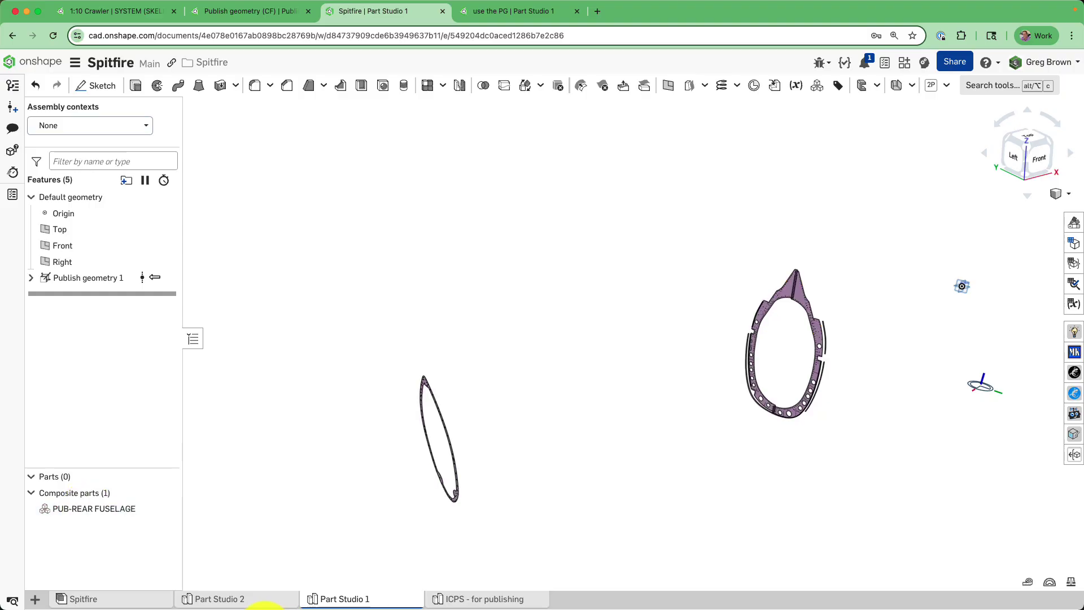
left_click(229, 599)
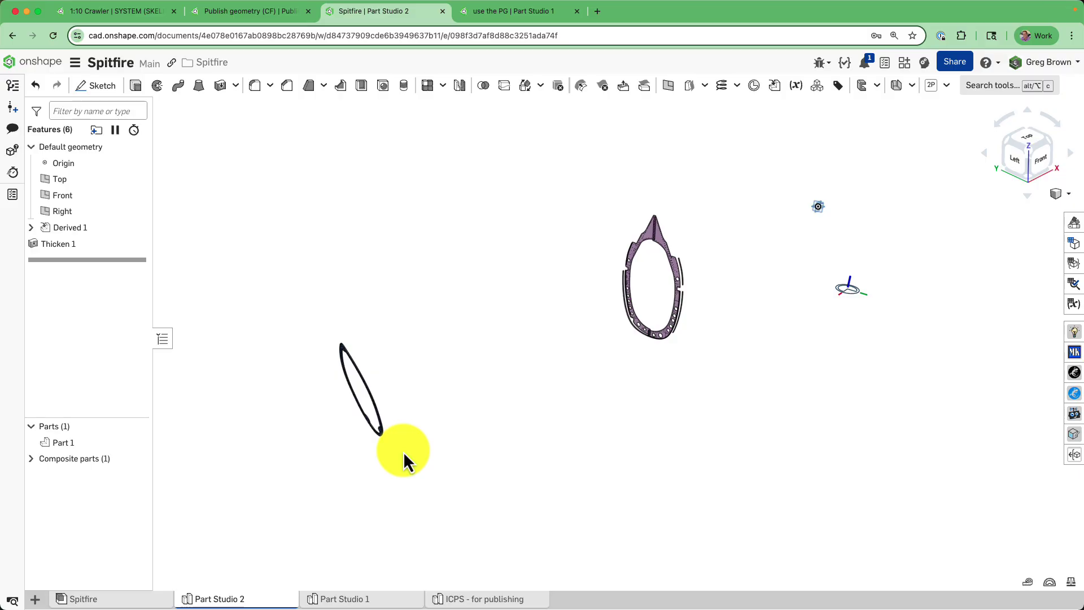
right_click_drag(403, 452, 437, 413)
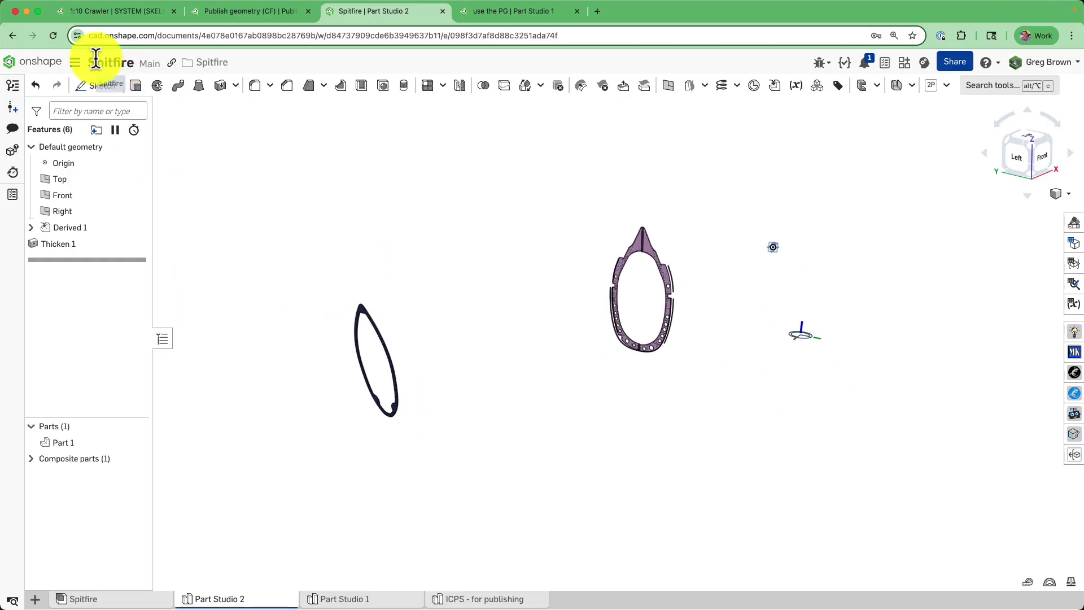
Create a new document in a separate browser tab, keeping the default name Untitled document
left_click(50, 67, "super")
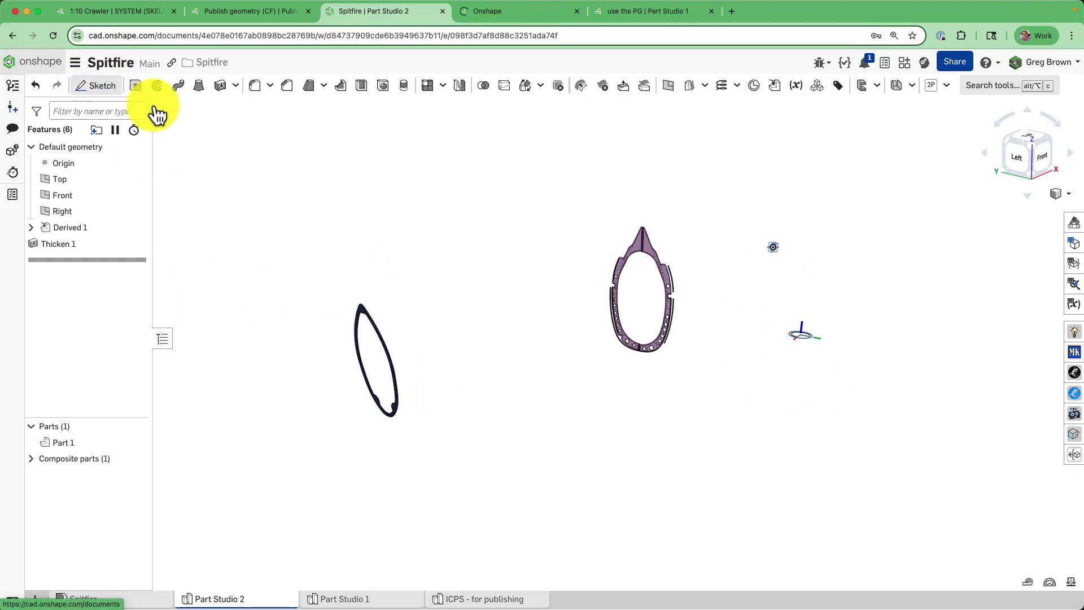
left_click(531, 17)
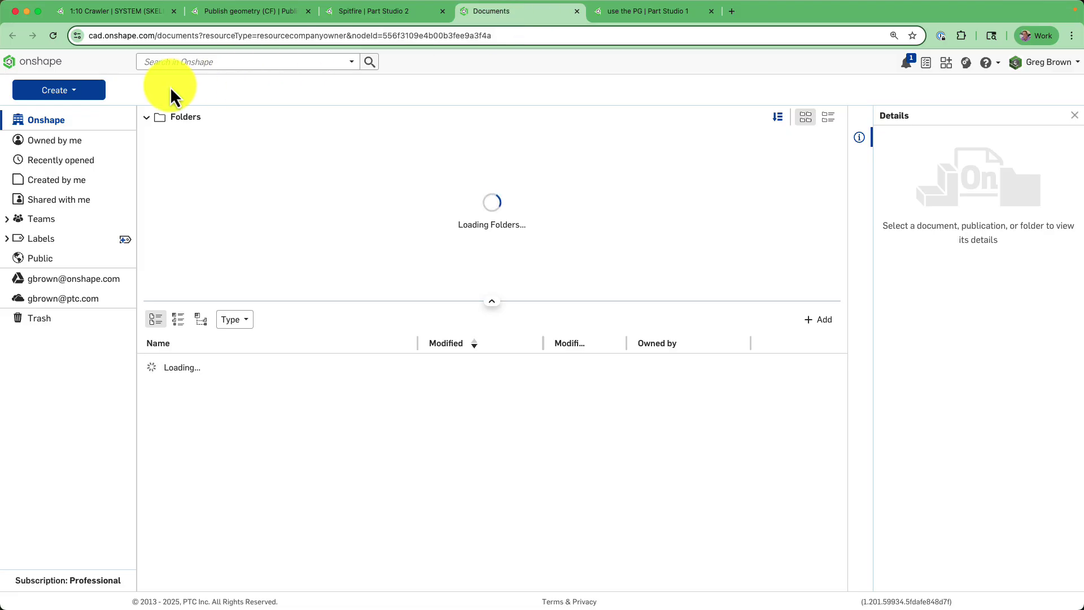
left_click(85, 93)
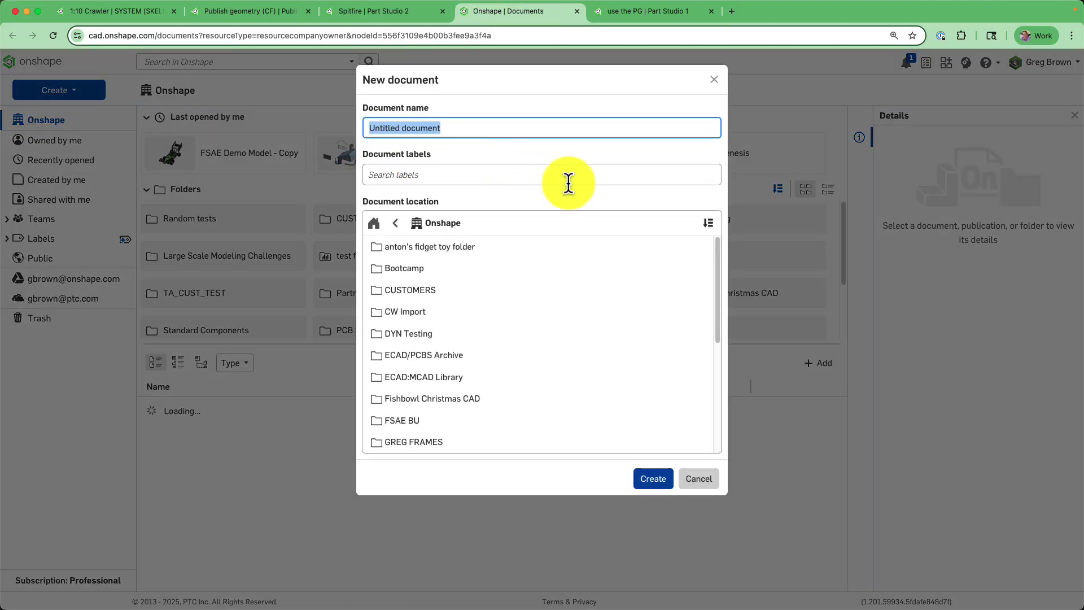
left_click(646, 479)
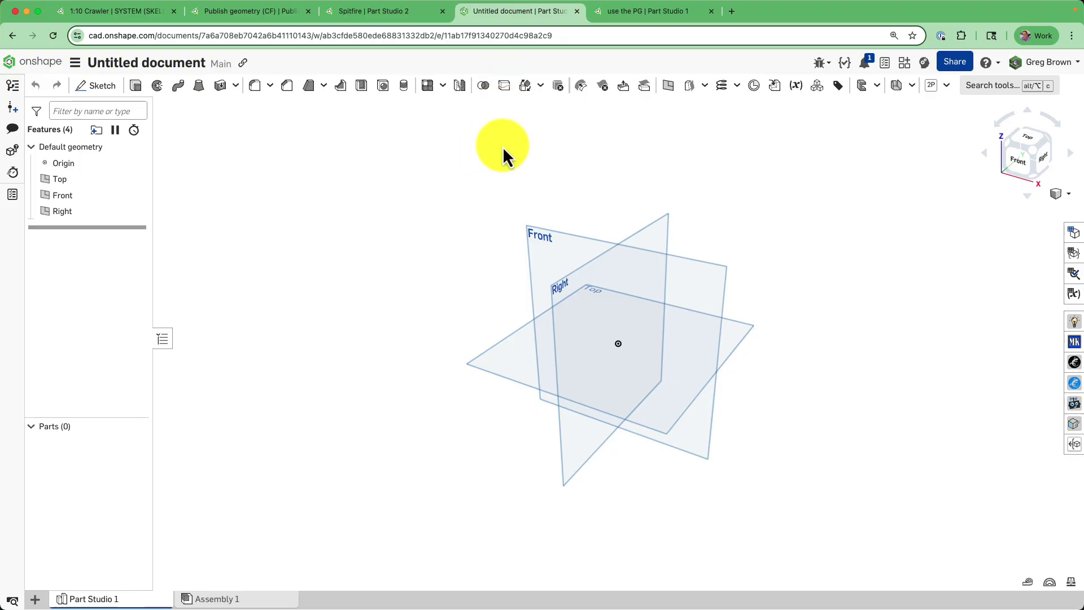
Create a new version of the Spitfire document, keeping the default version details, and return to the Untitled document
left_click(403, 17)
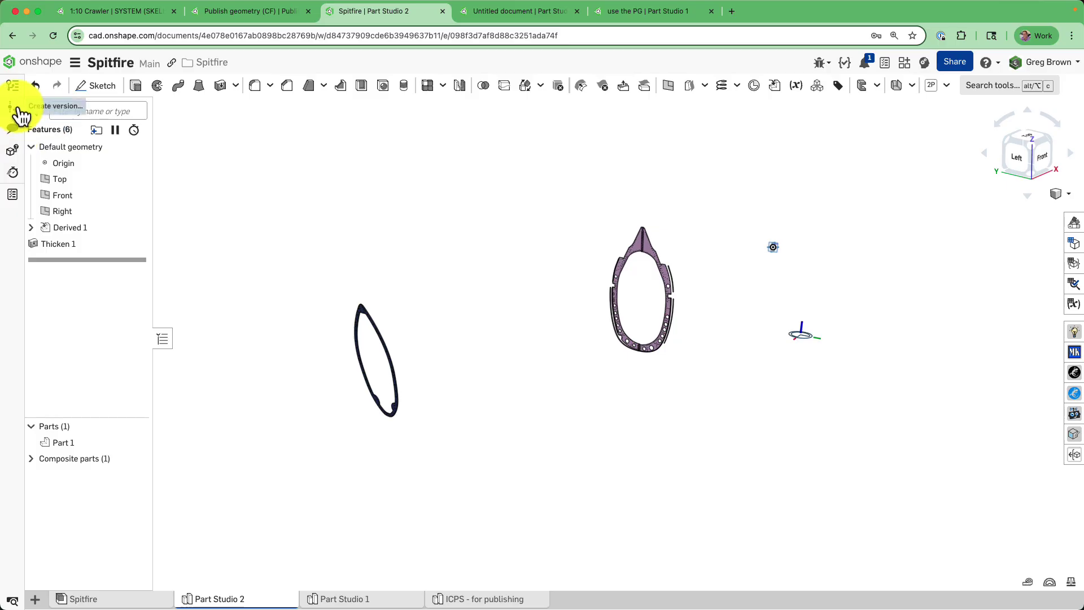
left_click(17, 110)
left_click(607, 249)
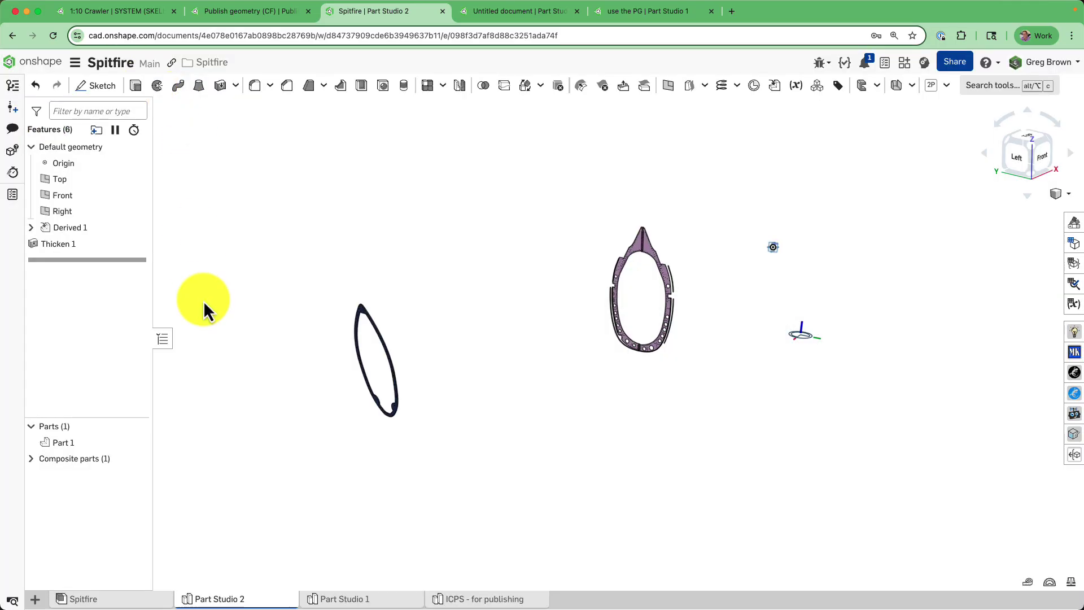
left_click(507, 14)
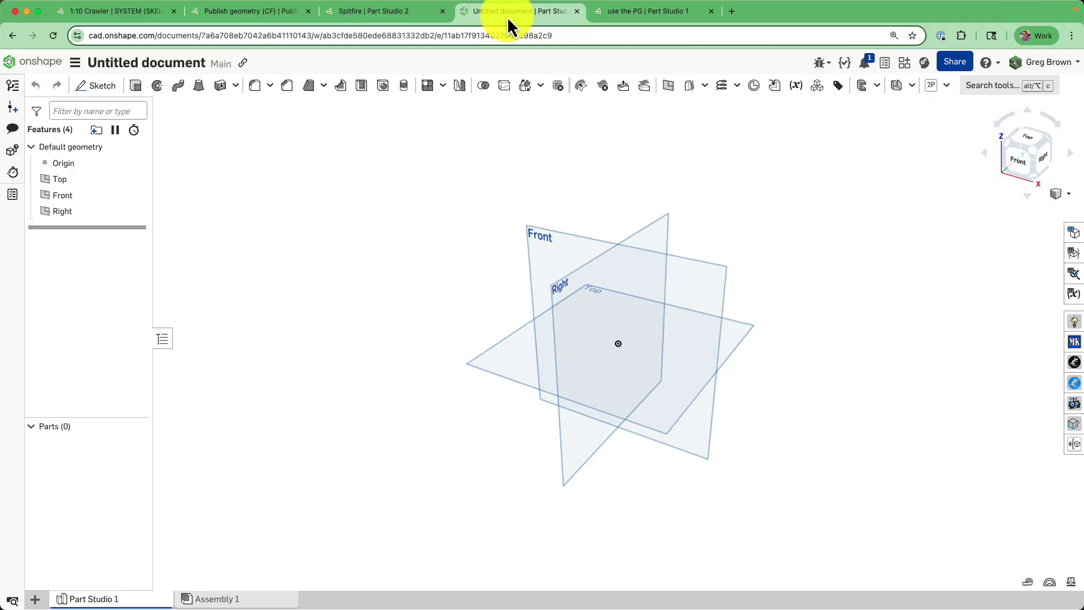
Derive the PUB-REAR FUSELAGE composite from Part Studio 1 of the Spitfire document's V6 version into the Untitled document, keeping the base origin placement
left_click(705, 85)
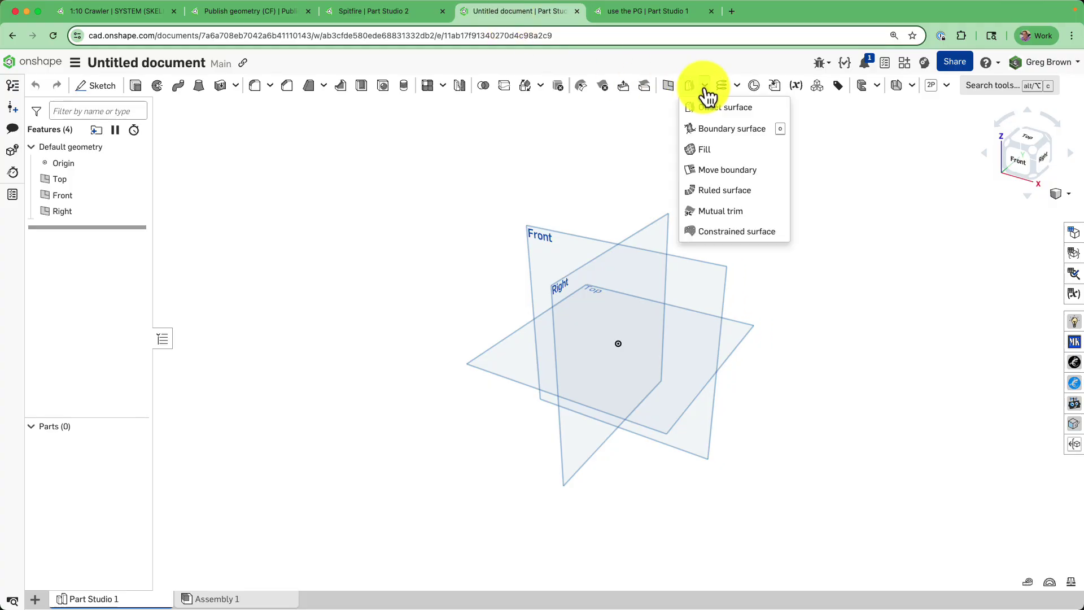
left_click(779, 93)
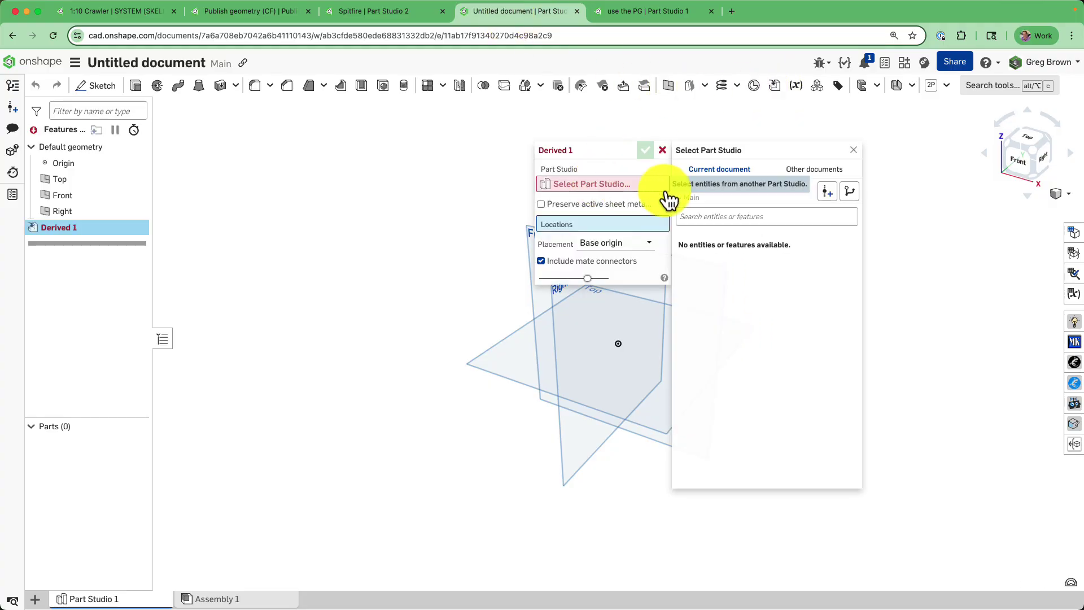
left_click(813, 176)
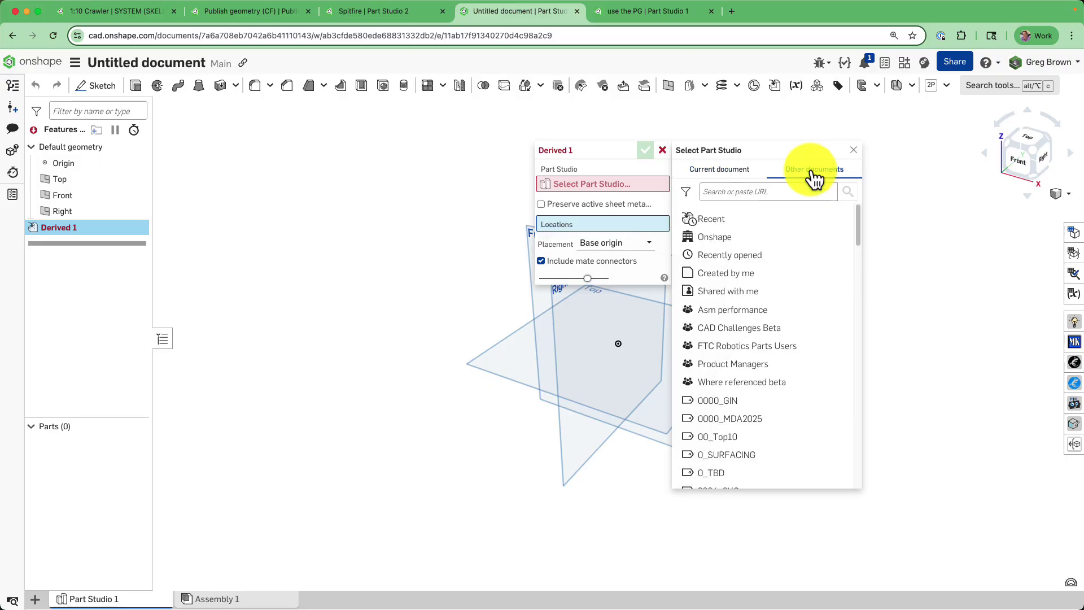
left_click(757, 255)
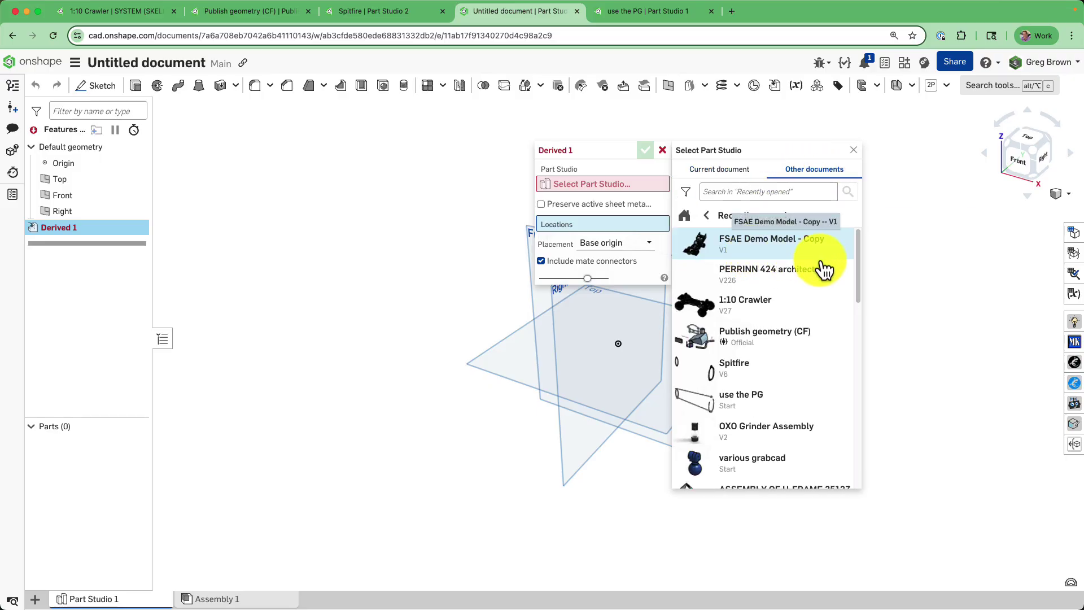
left_click(788, 364)
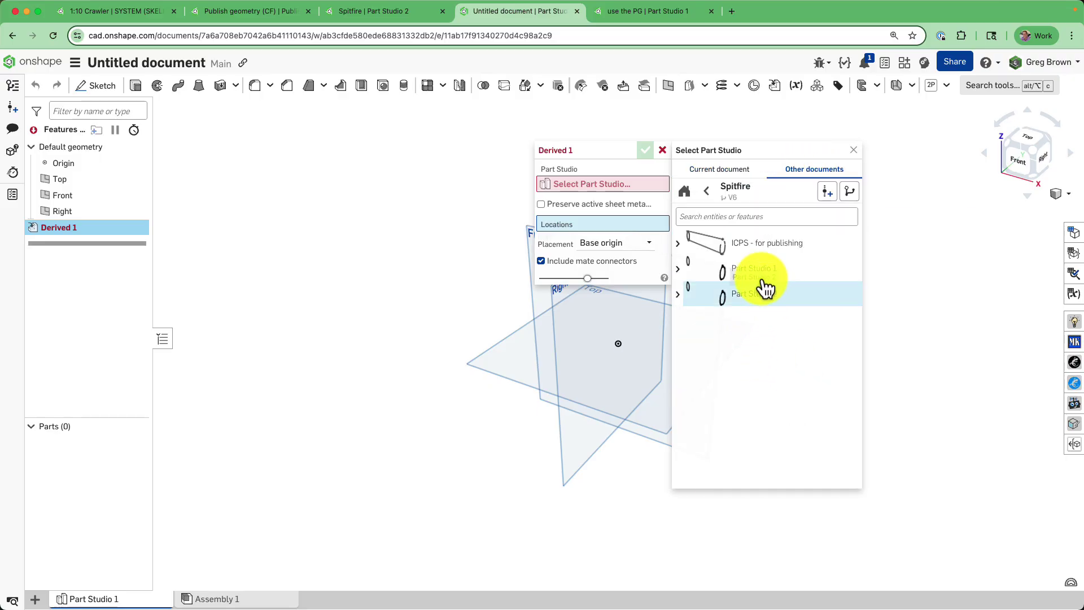
left_click(678, 294)
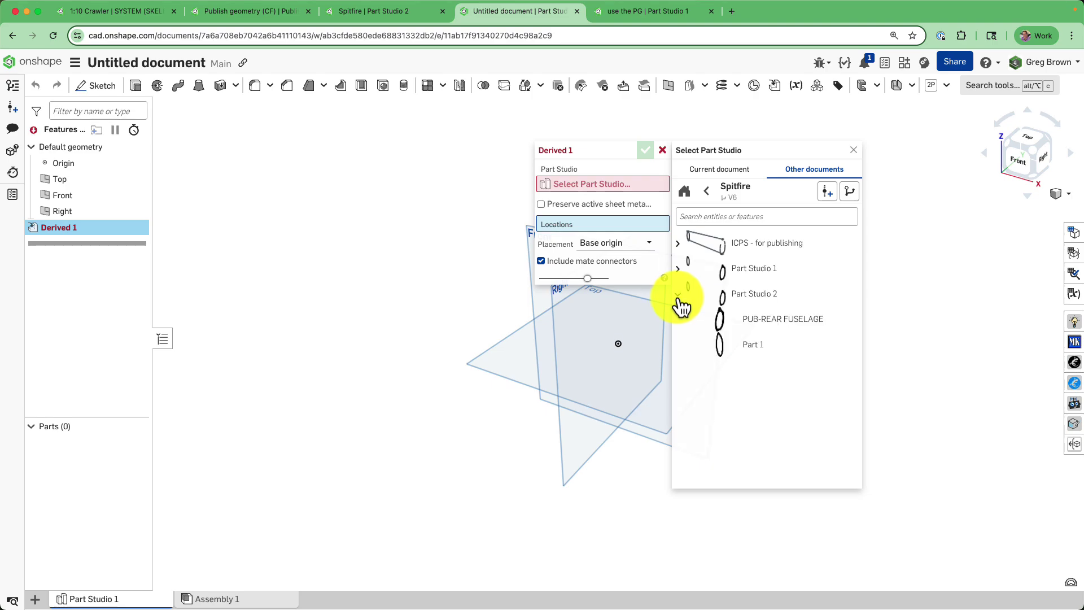
left_click(799, 322)
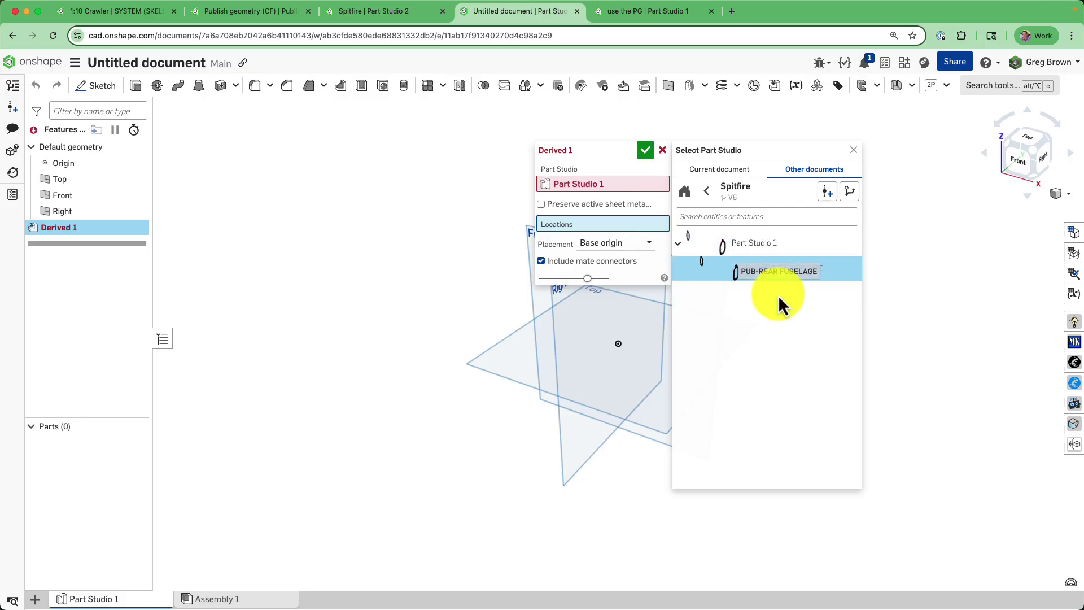
left_click(646, 151)
key("f")
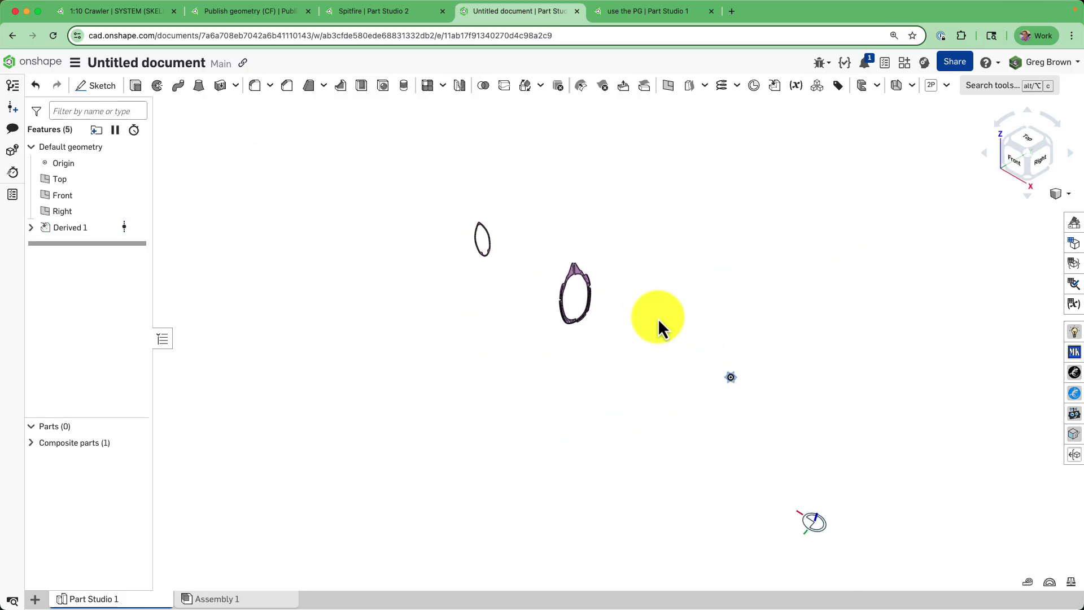
Examine the derived fuselage and tail frames and their coordinate system from several angles in the Untitled document
mouse_move(658, 317)
right_mouse_down()
mouse_move(690, 295)
mouse_move(707, 307)
mouse_move(616, 293)
right_mouse_up()
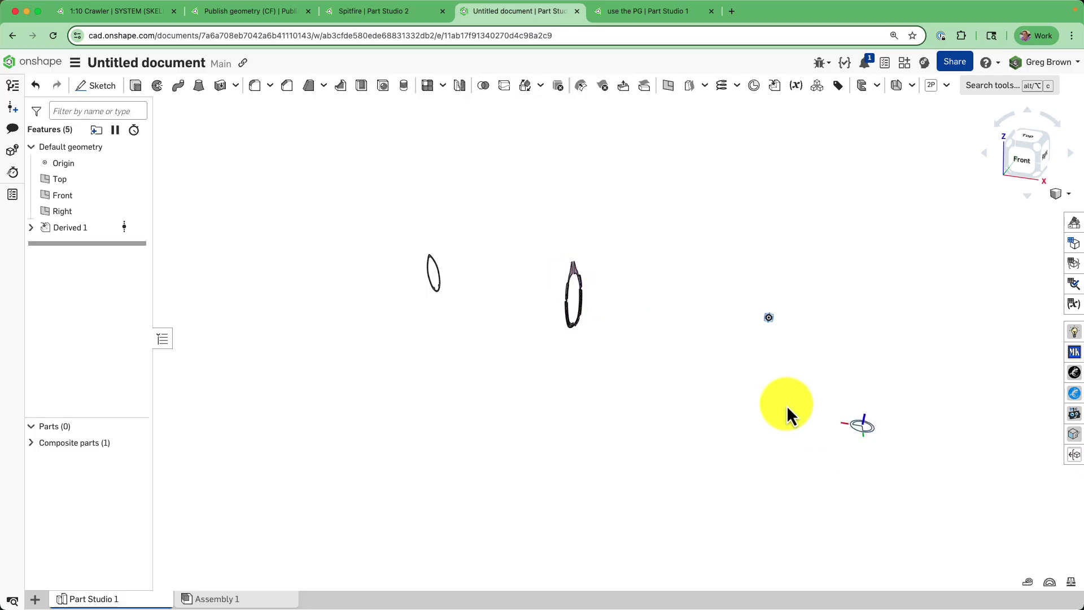
mouse_move(791, 416)
right_mouse_down()
mouse_move(793, 392)
mouse_move(844, 406)
mouse_move(411, 313)
right_mouse_up()
scroll(415, 305, "up", 5)
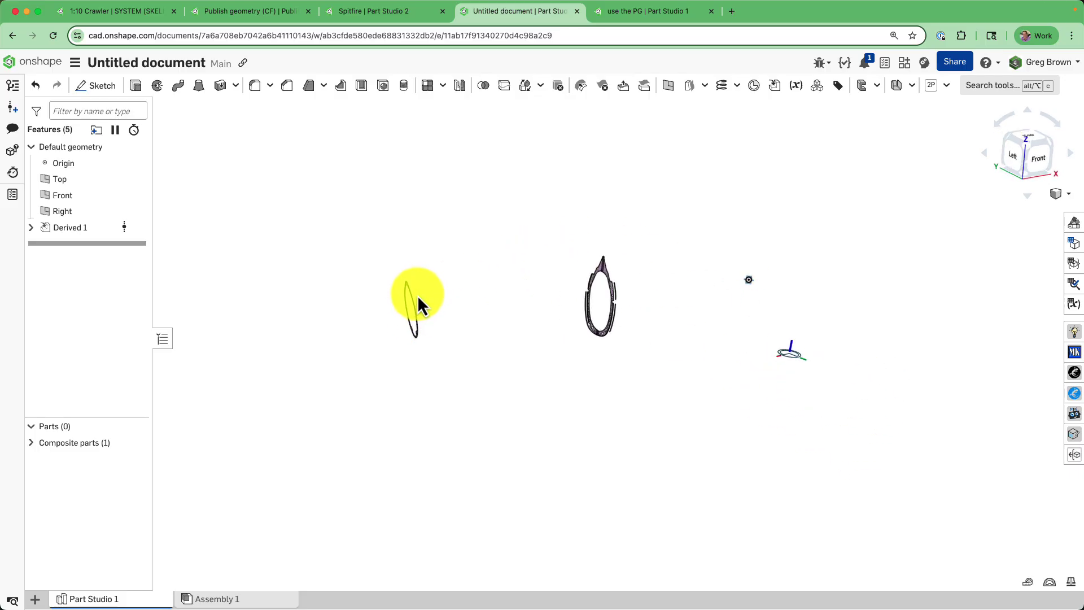
mouse_move(596, 273)
right_mouse_down()
mouse_move(602, 289)
mouse_move(591, 282)
right_mouse_up()
mouse_move(699, 266)
right_mouse_down()
mouse_move(670, 260)
mouse_move(683, 270)
right_mouse_up()
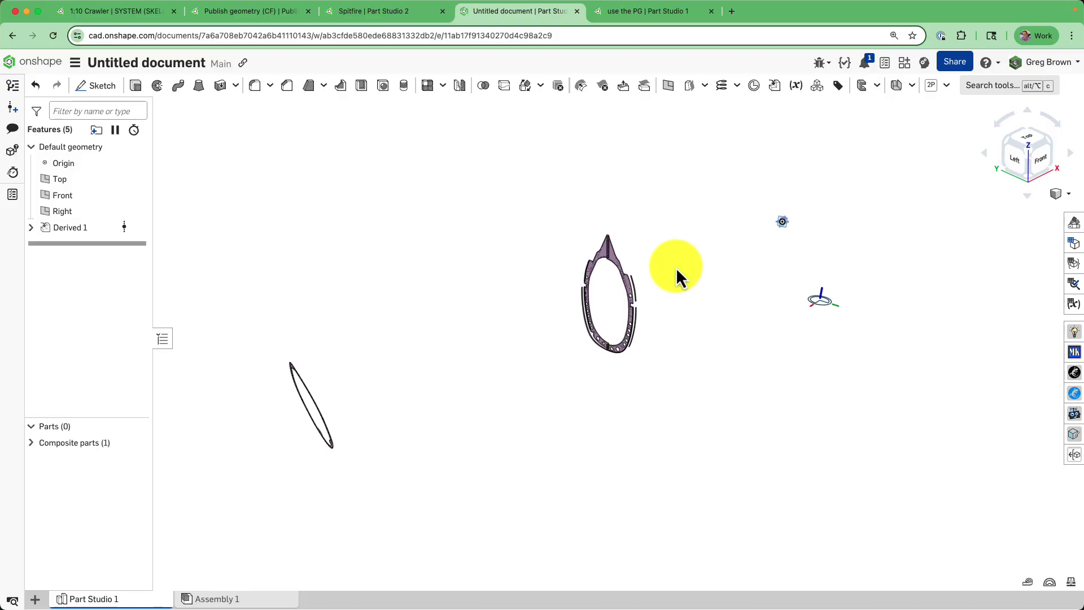
mouse_move(675, 267)
right_mouse_down()
mouse_move(644, 291)
mouse_move(700, 279)
mouse_move(642, 287)
mouse_move(665, 287)
right_mouse_up()
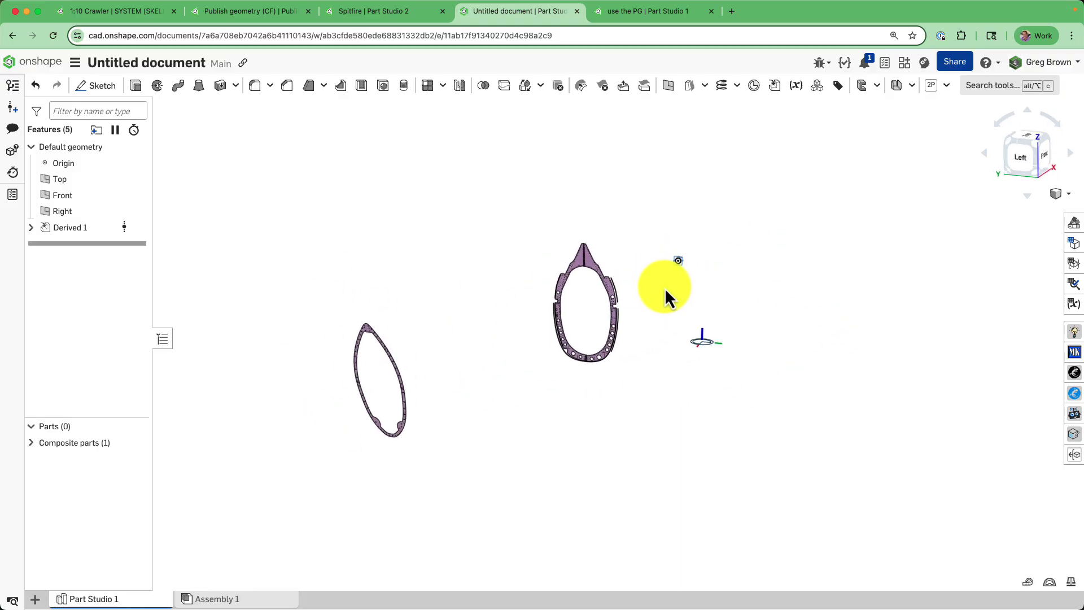
Check the Part Studio's feature regeneration times and examine both derived frames up close
left_click(134, 130)
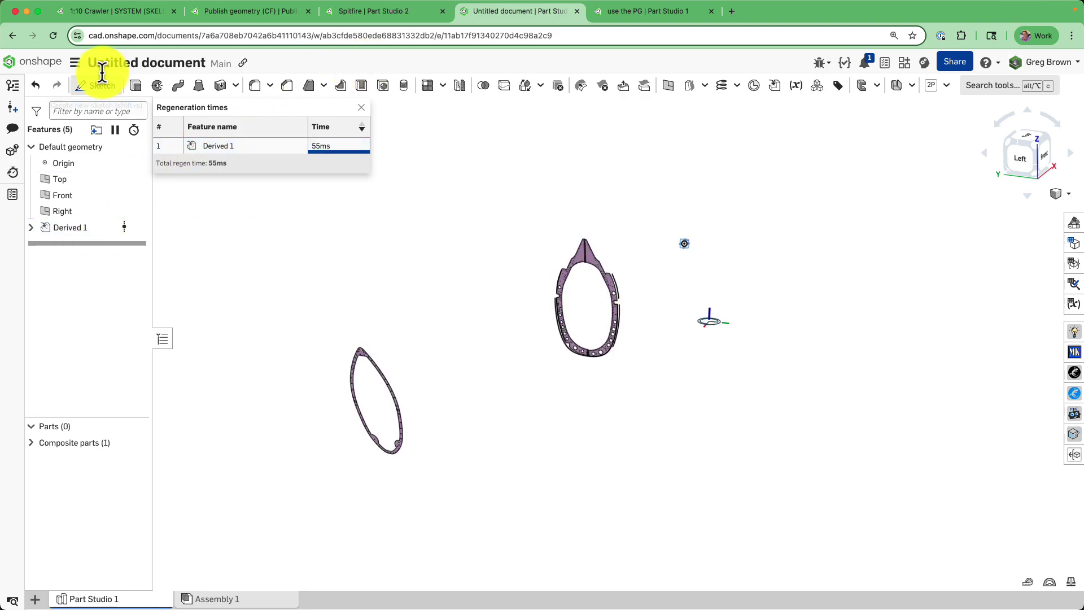
left_click(362, 107)
right_click_drag(374, 130, 469, 279)
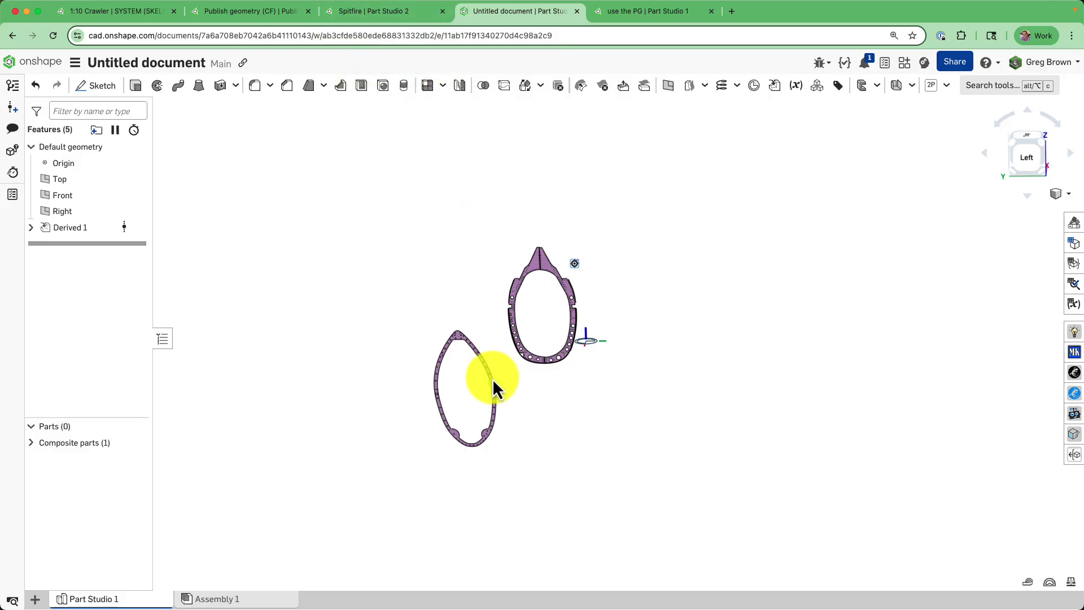
scroll(493, 377, "up", 5)
right_click_drag(493, 376, 477, 336)
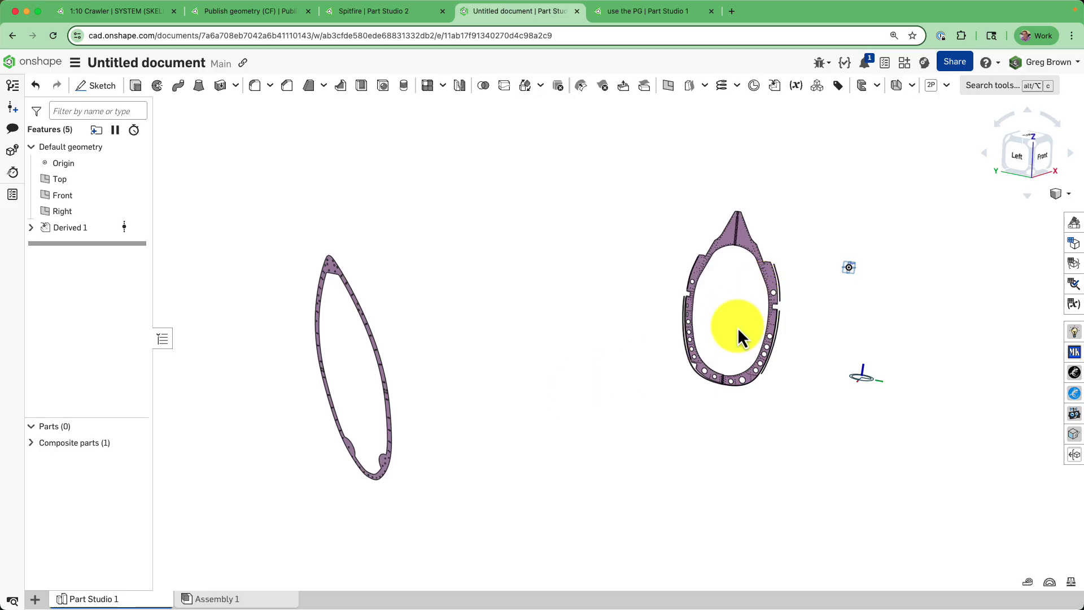
right_click_drag(782, 284, 503, 322)
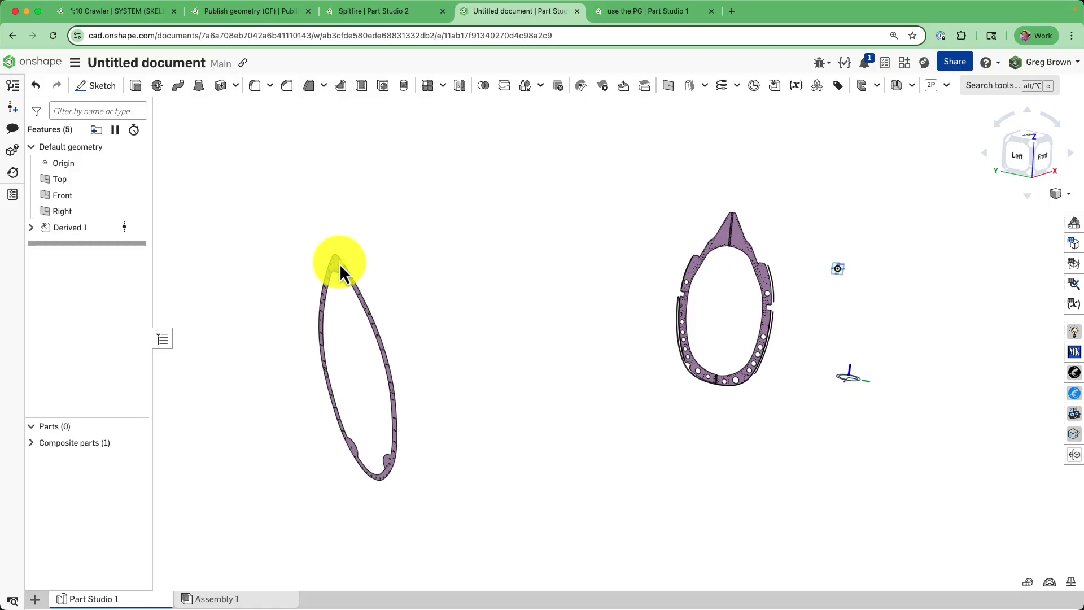
Review the tail and main fuselage in the Spitfire assembly, and switch to the Publish geometry (CF) document's information PDF
left_click(367, 12)
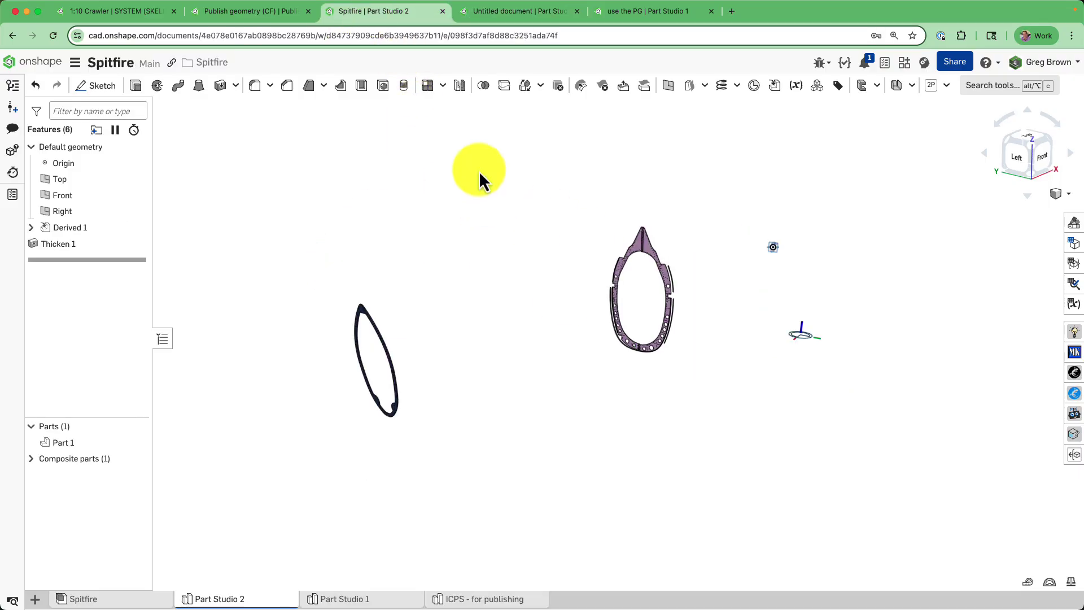
left_click(150, 599)
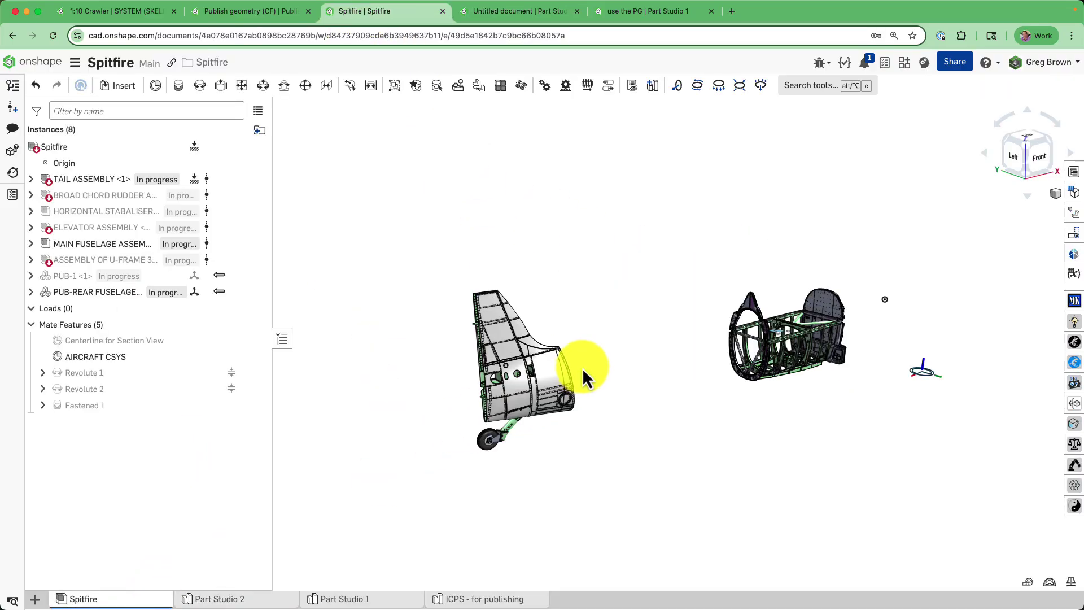
right_click_drag(608, 343, 575, 306)
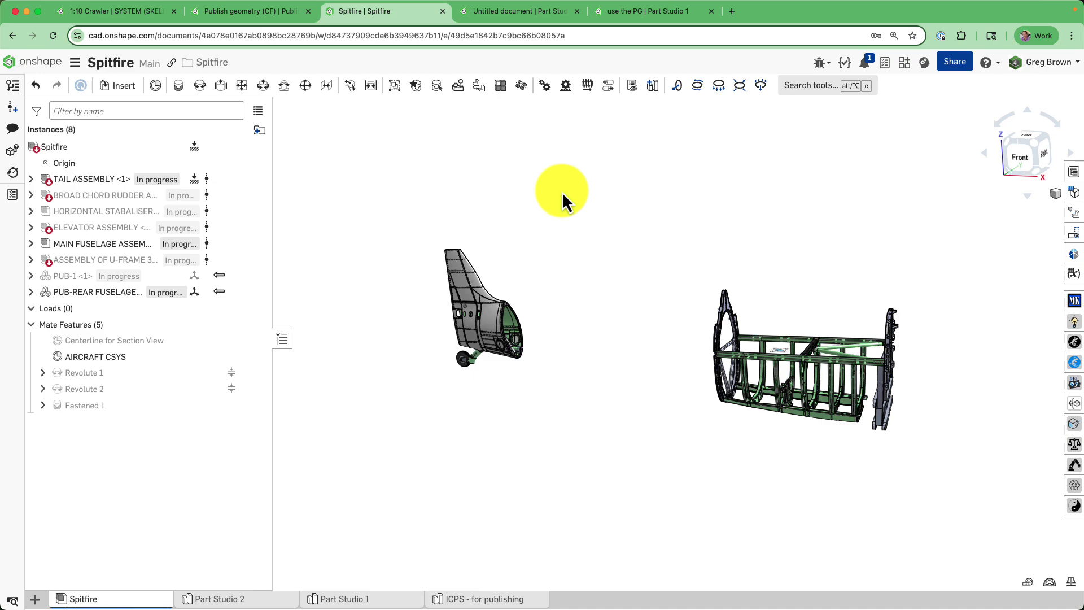
left_click(289, 12)
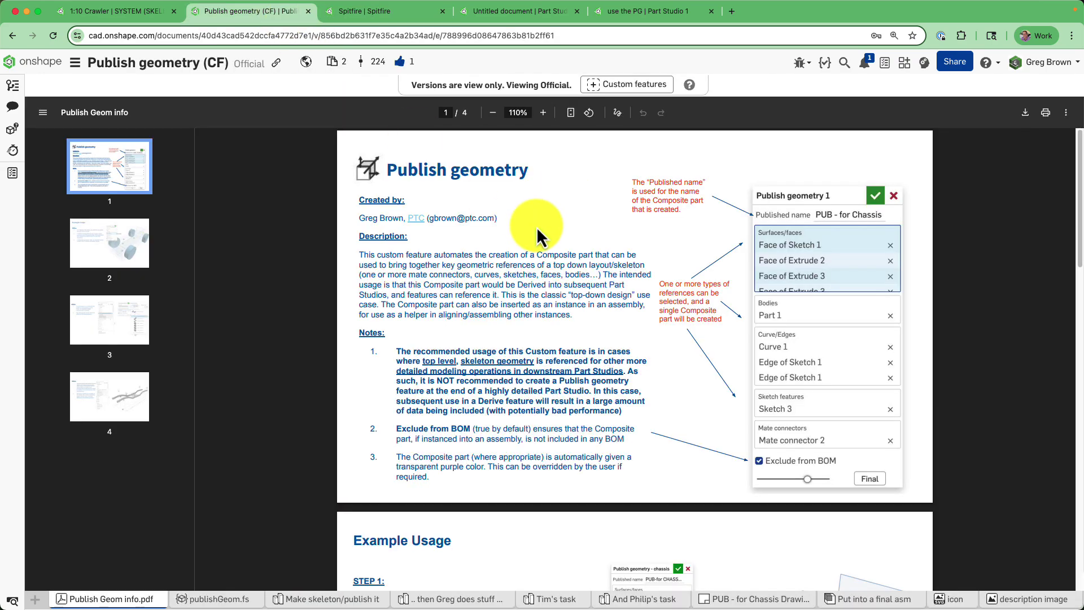